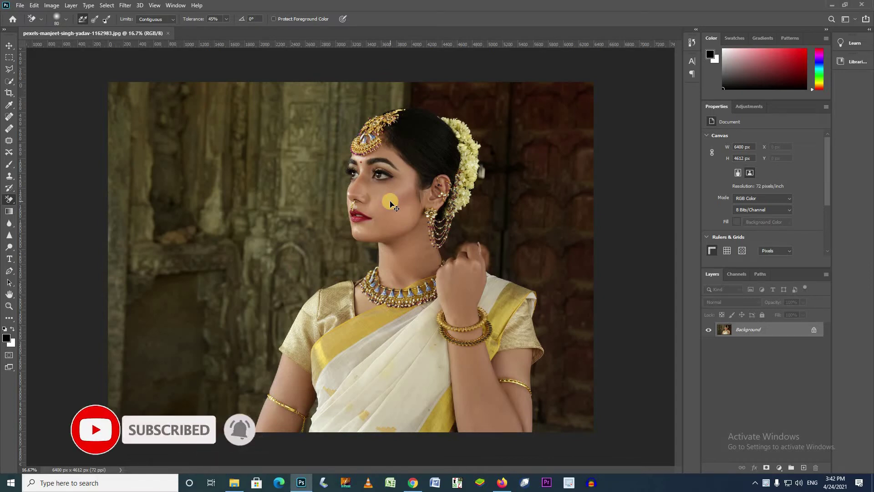
- Duplicate the Background layer and hide the original
click(390, 201)
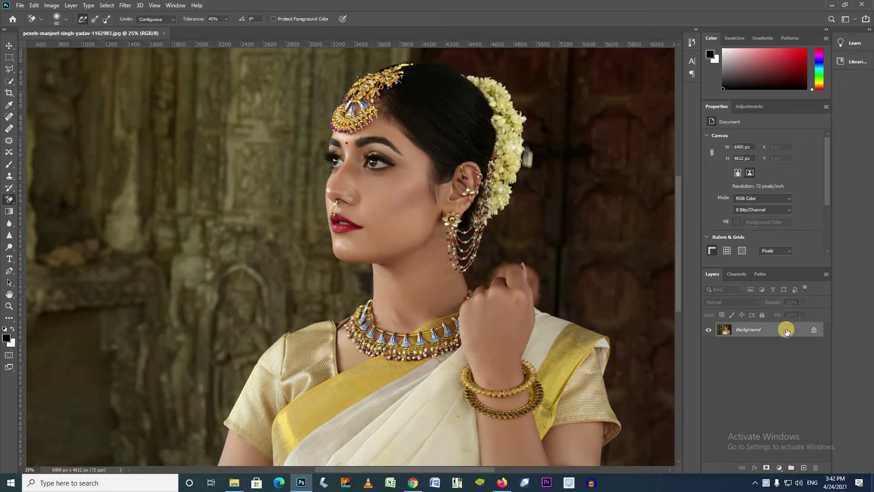
drag(787, 331, 803, 468)
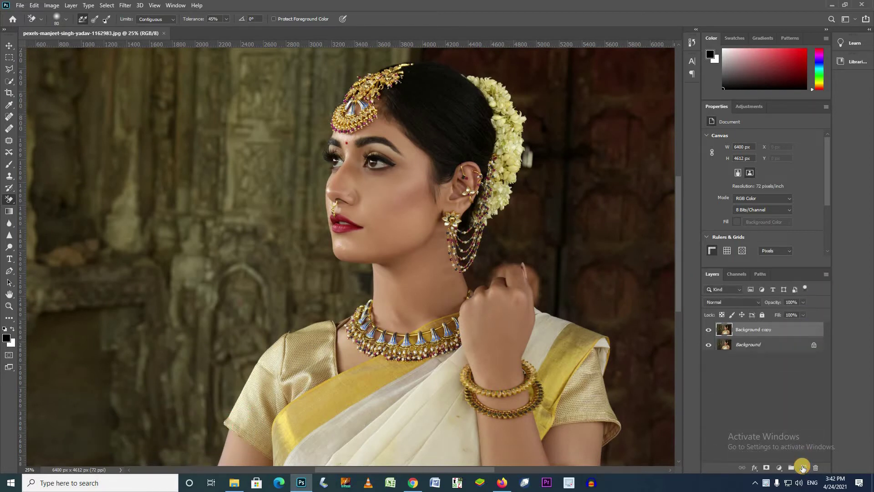
click(708, 344)
- Start a Pen tool path where the arm meets the image's lower edge and trace the arm's outer edge up past the armlet
key(ctrl+minus)
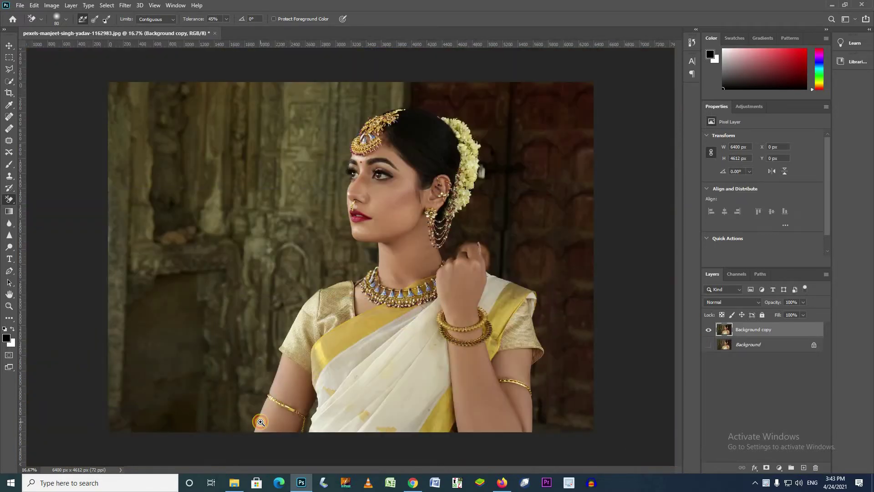
click(261, 422)
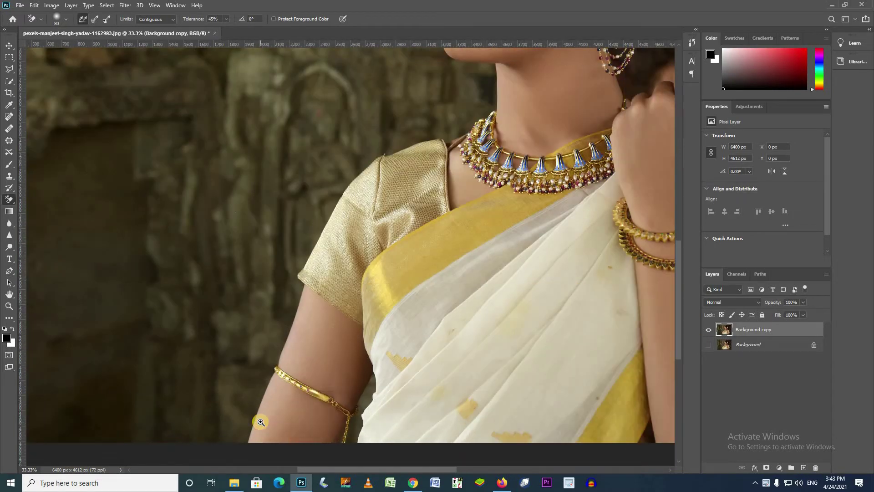
click(9, 272)
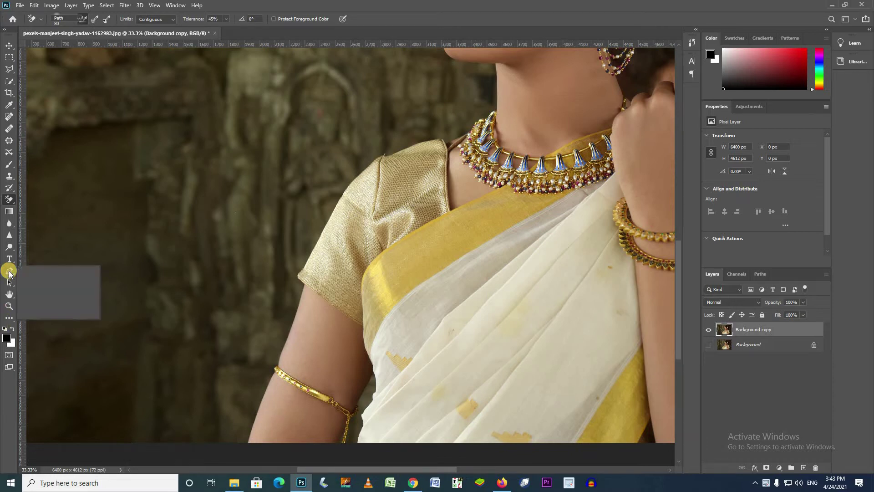
click(34, 271)
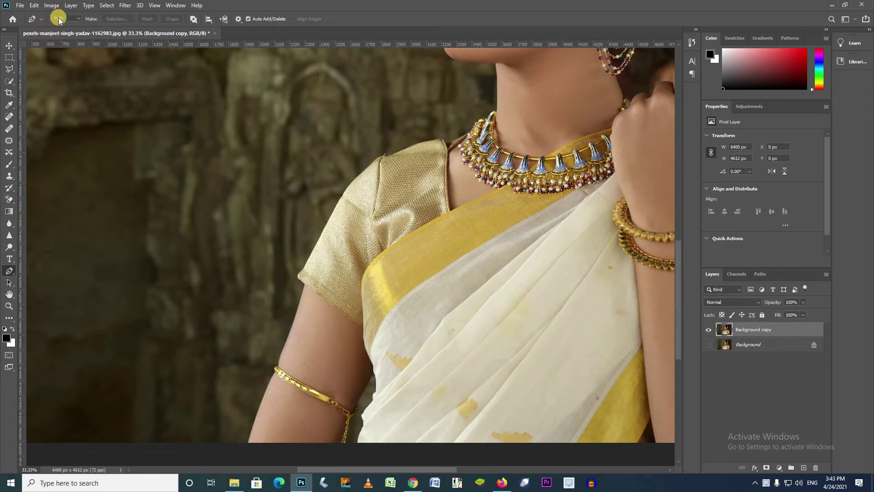
drag(272, 392, 180, 275)
ctrl+click(266, 246)
ctrl+click(265, 260)
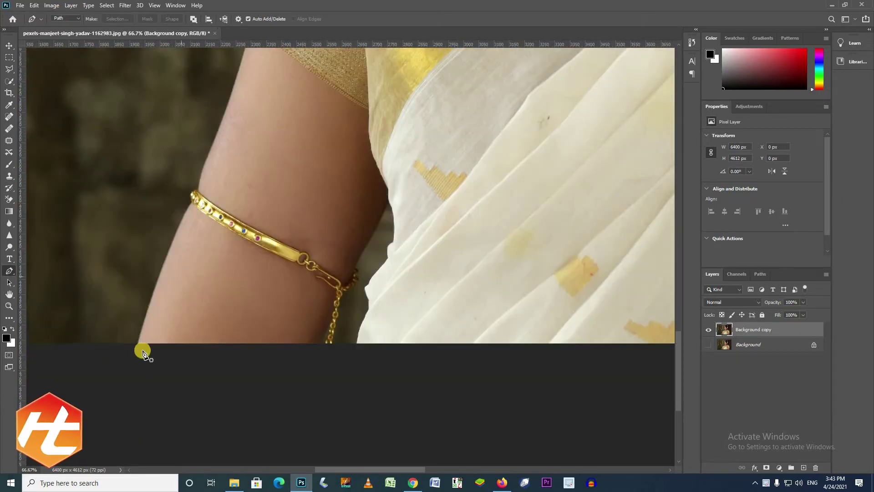
click(138, 348)
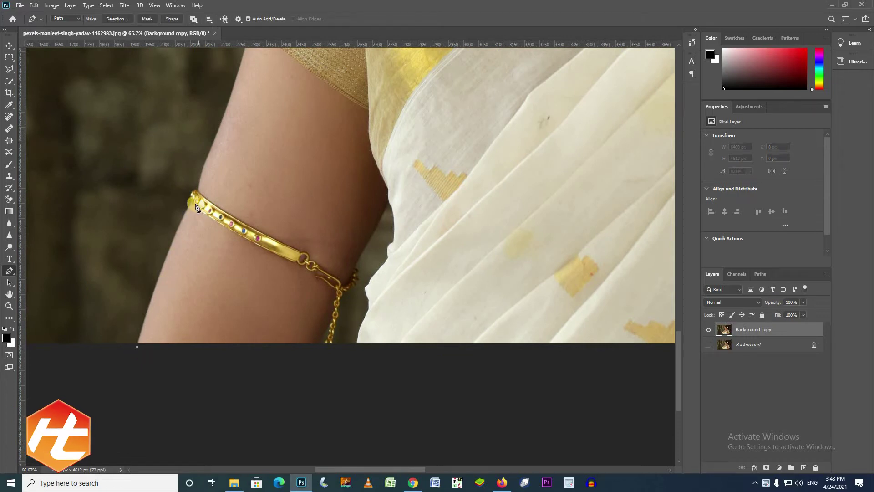
drag(193, 202, 209, 186)
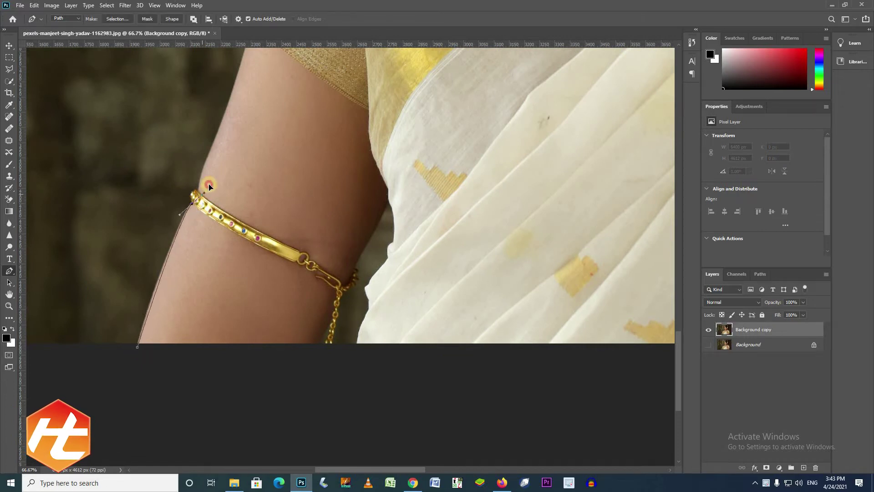
click(193, 203)
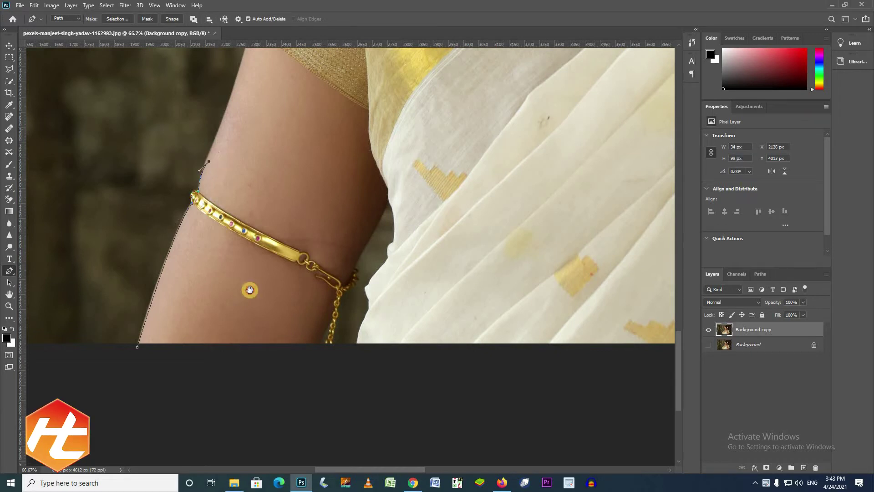
- Continue the path up the upper arm, around the sleeve hem and along the sleeve's outer edge to the shoulder seam
scroll(250, 289, up, 4)
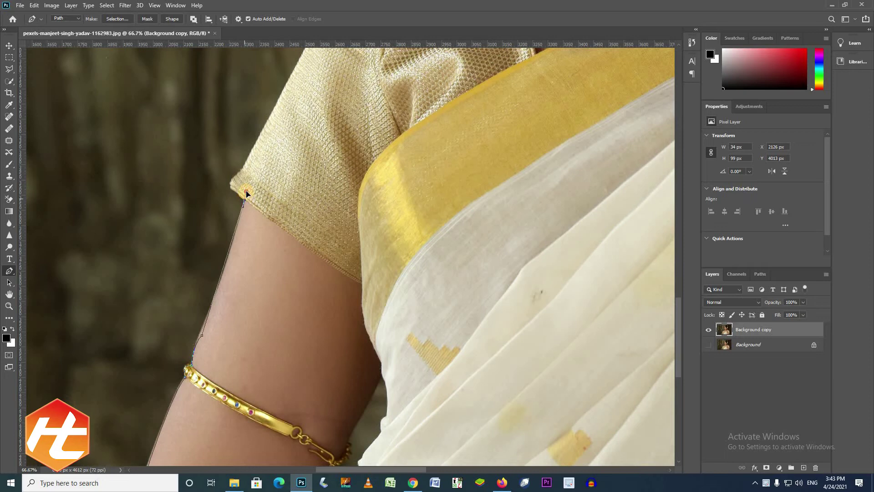
click(232, 183)
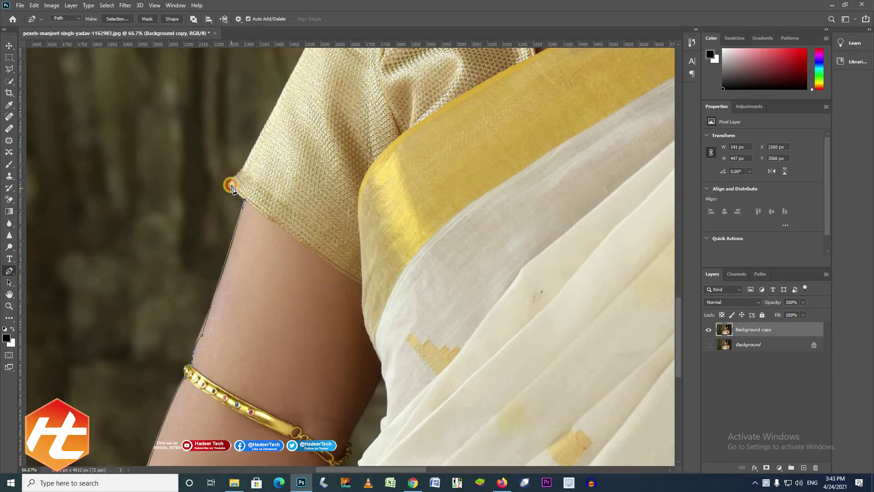
scroll(230, 279, up, 3)
click(228, 280)
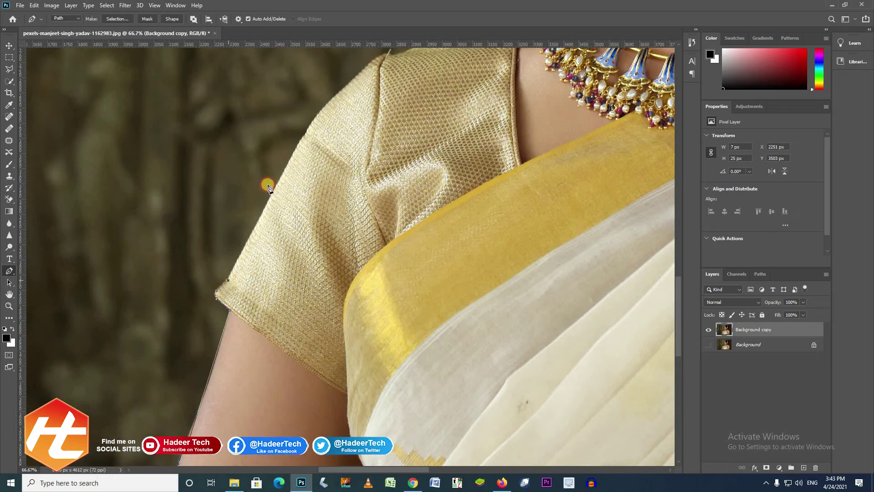
drag(305, 137, 324, 109)
drag(339, 148, 257, 377)
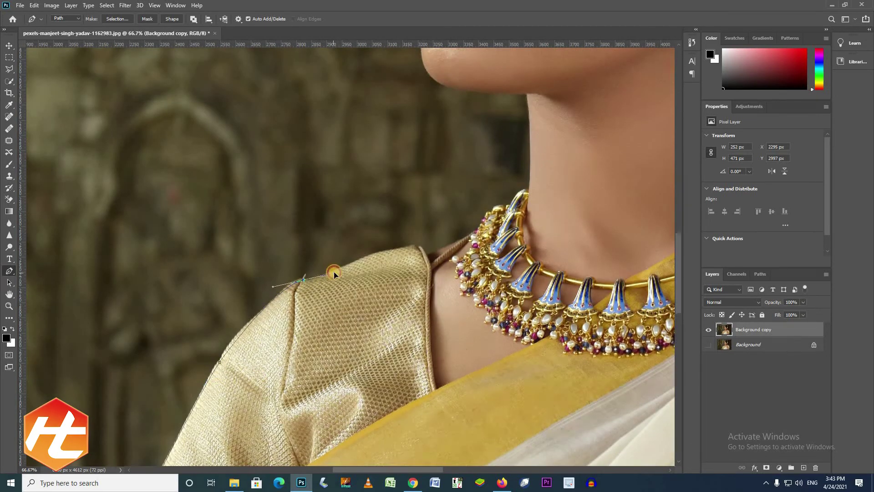
- Extend the path over the blouse shoulder and along the strap to the necklace beads
drag(332, 267, 241, 335)
drag(336, 316, 366, 316)
alt+click(335, 316)
click(343, 325)
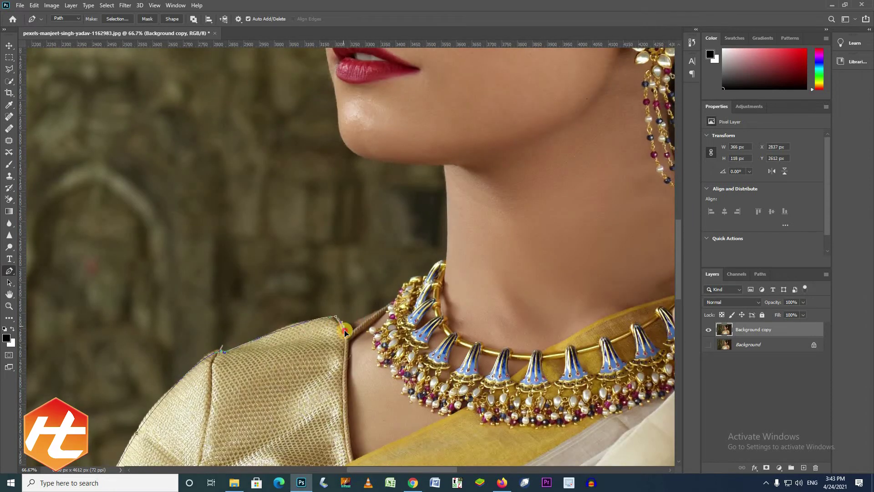
click(390, 303)
scroll(395, 300, up, 1)
- Trace the path around the necklace's outer beads up to where the necklace meets the front of the neck
drag(402, 288, 264, 357)
scroll(276, 341, up, 1)
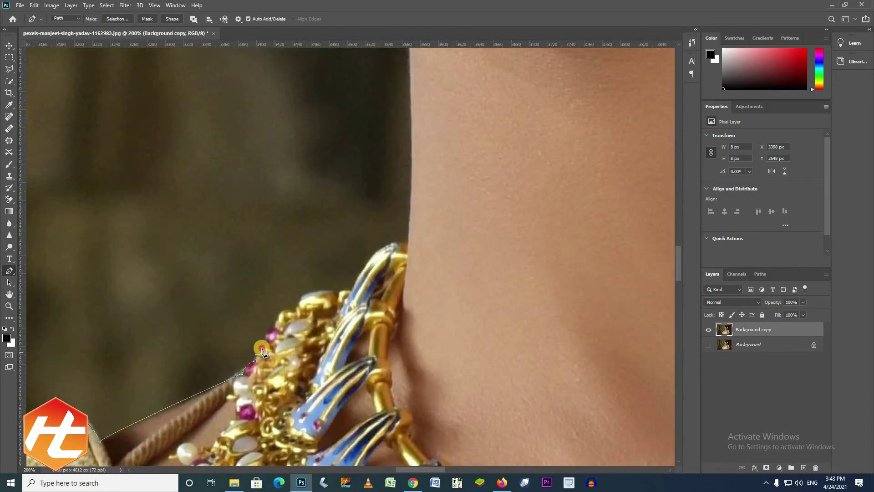
drag(275, 326, 285, 325)
alt+click(292, 311)
drag(337, 298, 314, 374)
alt+click(337, 298)
alt+click(350, 292)
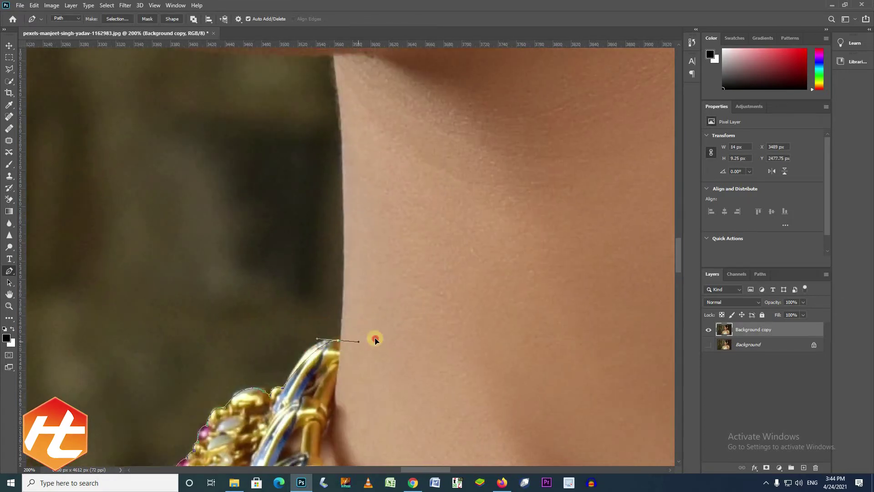
- Extend the path up the front of the neck, along the underside of the jaw and around the chin
scroll(360, 319, down, 1)
drag(342, 221, 331, 186)
alt+click(342, 222)
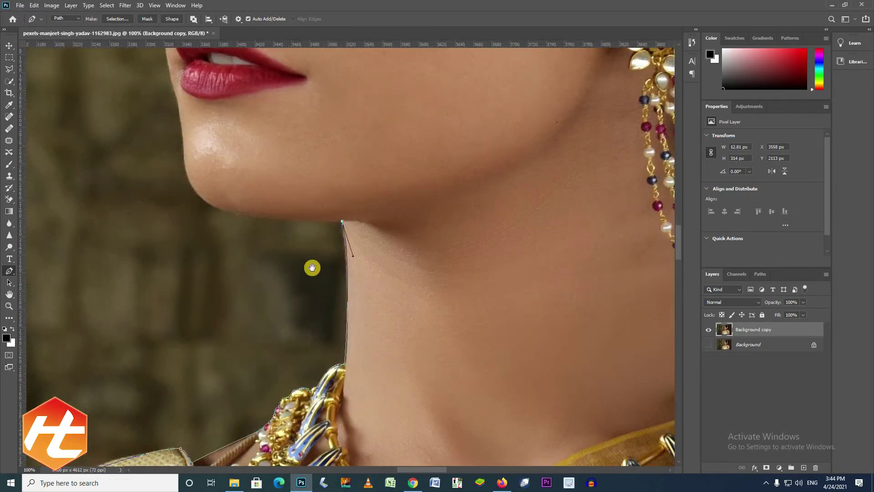
drag(312, 267, 331, 362)
drag(257, 310, 230, 301)
alt+click(256, 310)
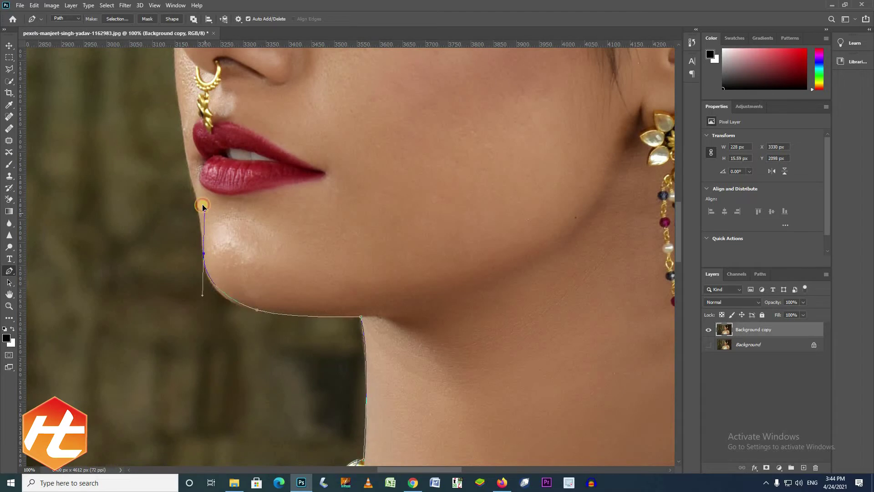
alt+click(203, 253)
- Continue the path along the face profile past the lips and around the nose tip to the nose bridge
drag(193, 179, 201, 311)
alt+click(206, 323)
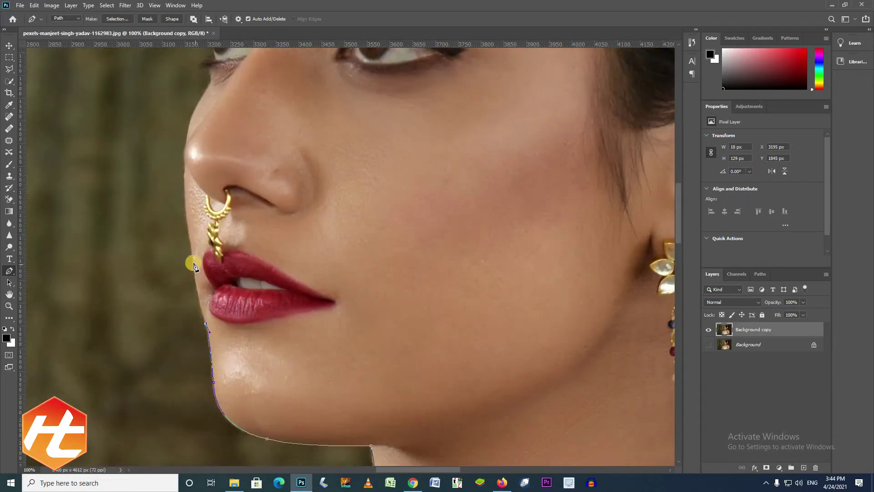
click(193, 262)
key(ctrl+z)
alt+click(206, 323)
drag(191, 252, 192, 238)
alt+click(192, 253)
drag(185, 169, 204, 325)
alt+click(199, 330)
alt+click(216, 261)
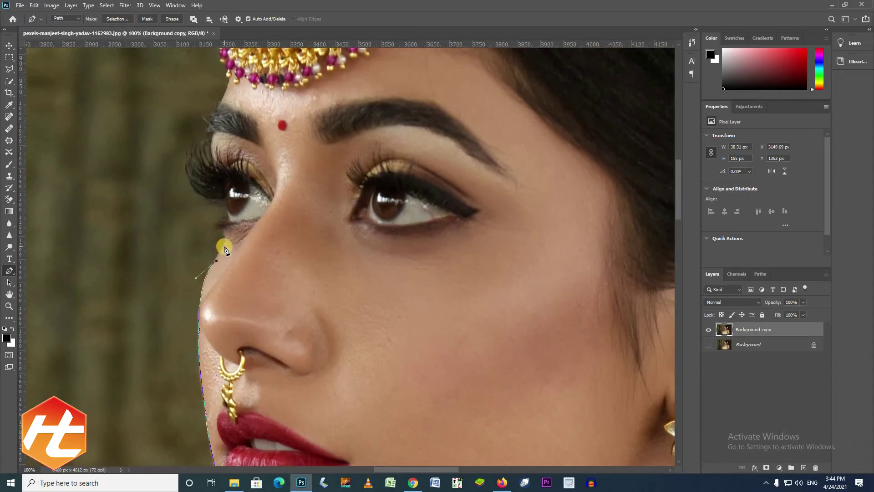
- Trace the path around the far eye and its eyelashes, then past the eyebrow to the forehead
click(225, 247)
alt+click(221, 220)
click(227, 217)
click(224, 208)
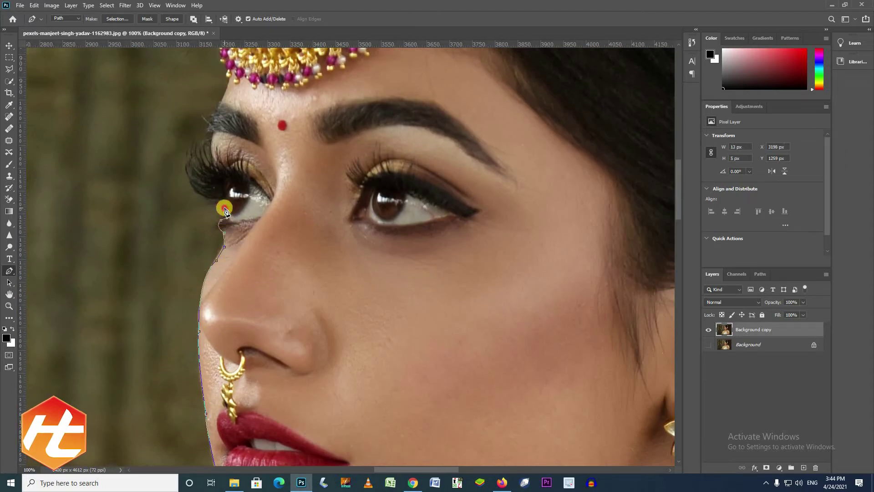
drag(189, 182, 234, 374)
alt+click(234, 377)
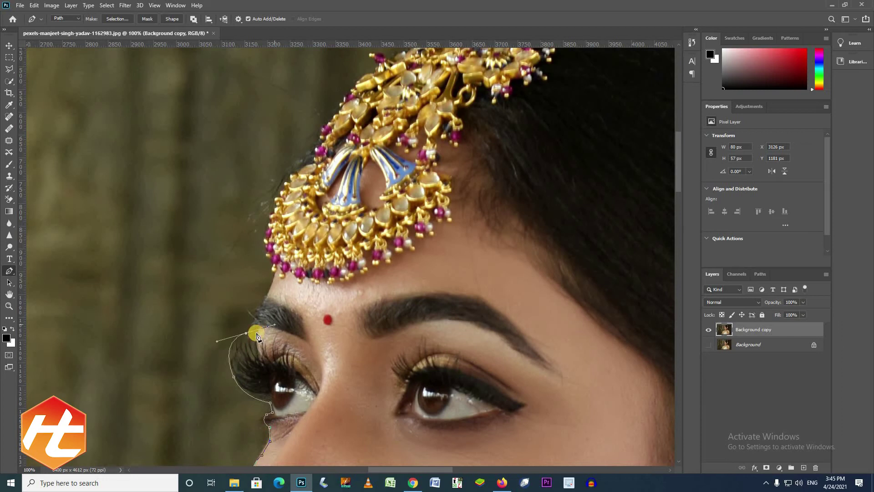
alt+click(246, 333)
click(251, 330)
click(266, 296)
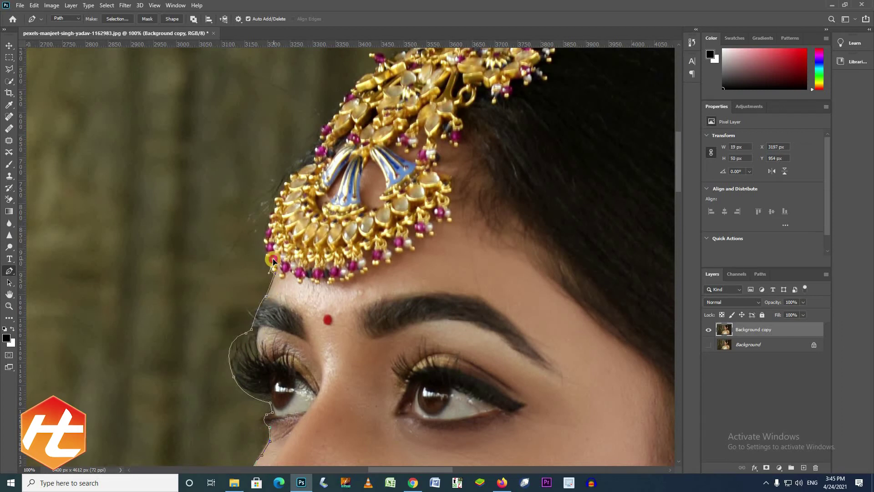
- Extend the path up the forehead and around the beaded outer edge of the headpiece's round pendant
ctrl+click(280, 268)
drag(280, 269, 293, 343)
click(280, 337)
click(273, 322)
drag(265, 282, 268, 262)
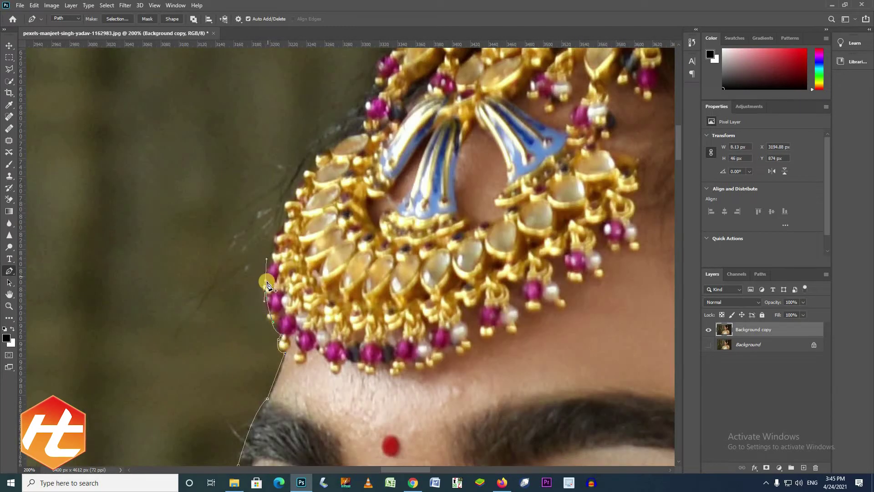
alt+click(265, 281)
alt+click(290, 242)
click(288, 222)
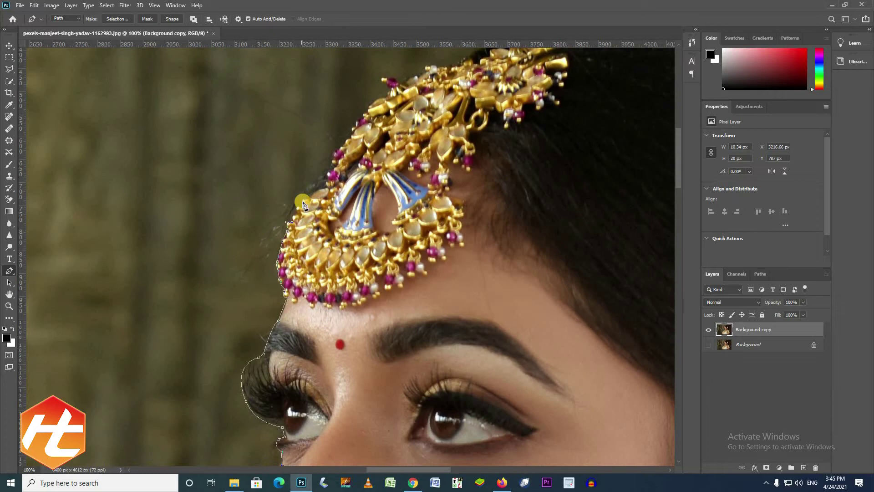
- Continue the path along the upper beaded edge of the headpiece to its flower ornament at the hairline
click(324, 189)
click(329, 170)
drag(331, 168, 318, 245)
click(296, 269)
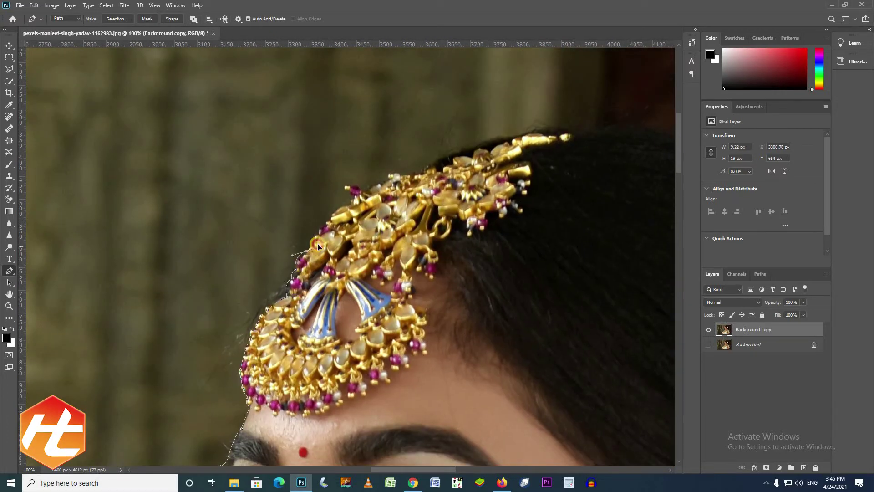
click(323, 235)
drag(349, 206, 479, 151)
alt+click(349, 206)
click(354, 199)
click(368, 190)
alt+click(412, 177)
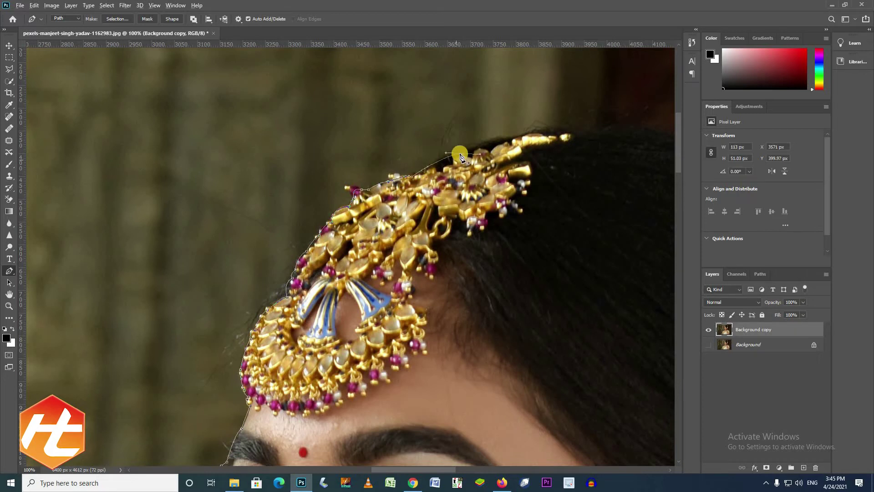
alt+click(463, 154)
- Trace the path over the crown of the hair in smooth curves to the start of the flower garland
drag(460, 182, 211, 231)
drag(279, 182, 332, 182)
alt+click(278, 183)
scroll(403, 194, down, 1)
drag(475, 216, 550, 260)
alt+click(475, 216)
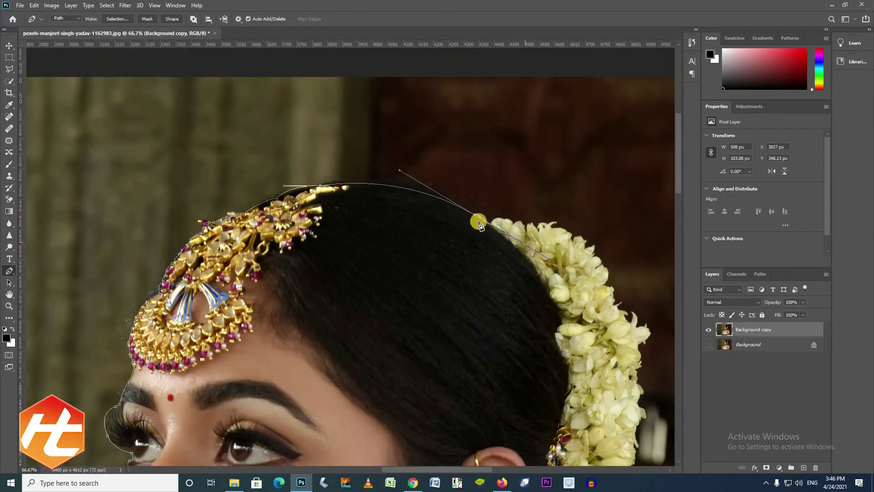
- Trace the path around the individual petals along the top of the flower garland
scroll(513, 232, up, 1)
drag(514, 238, 484, 313)
click(353, 282)
click(388, 285)
alt+click(406, 287)
click(408, 296)
alt+click(421, 286)
click(426, 293)
click(450, 290)
alt+click(499, 318)
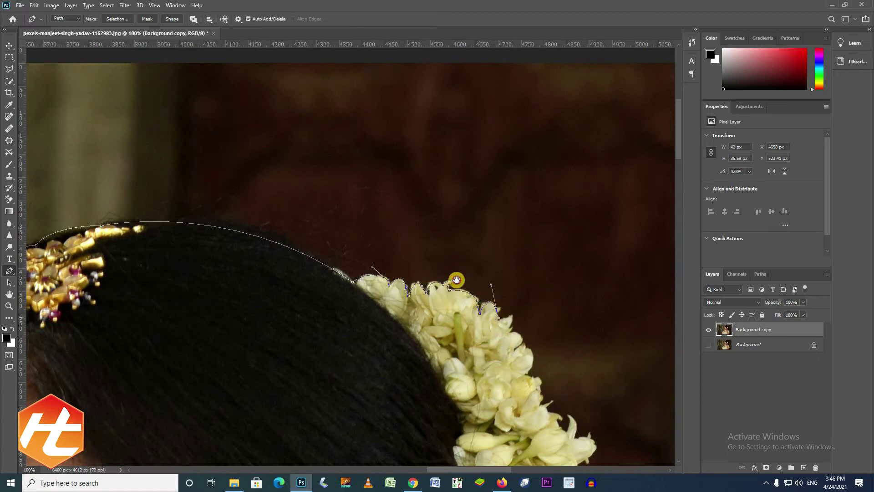
- Continue the path down the upper outer curve of the garland to the base of the protruding pointed petal
drag(455, 281, 273, 252)
click(328, 302)
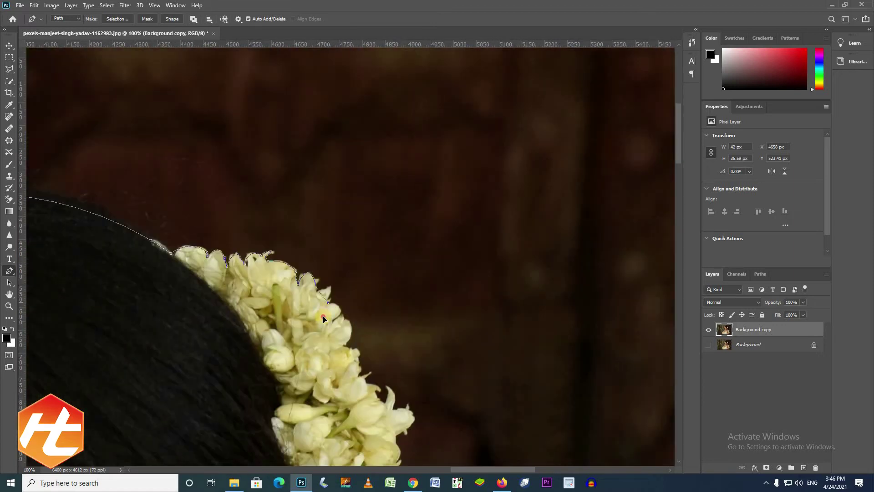
click(346, 346)
click(359, 366)
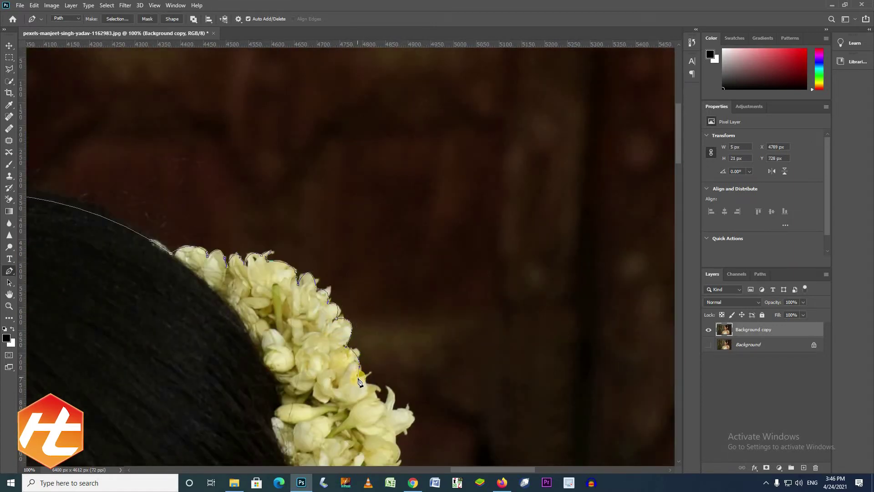
alt+click(375, 392)
drag(393, 392, 346, 266)
click(332, 273)
click(338, 281)
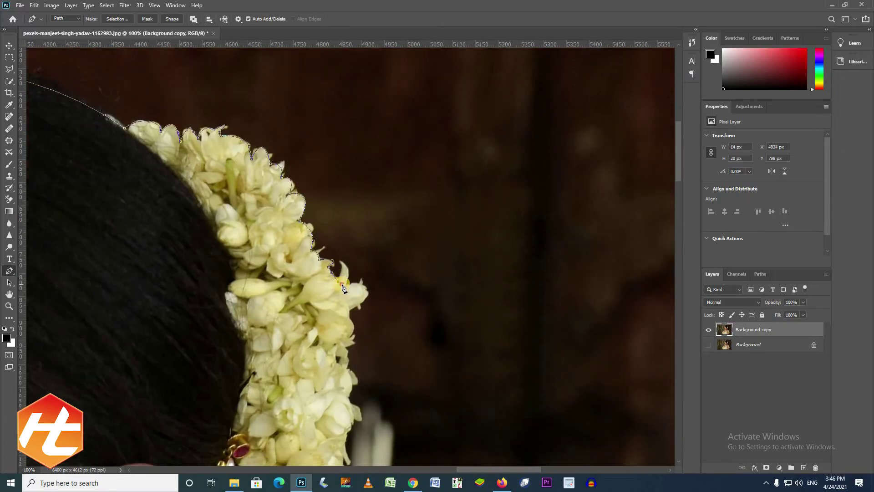
- Trace the path around the garland's outermost bloom and down the petals just below it
drag(337, 331, 336, 332)
alt+click(355, 309)
click(350, 311)
click(346, 348)
click(345, 358)
click(349, 369)
click(352, 383)
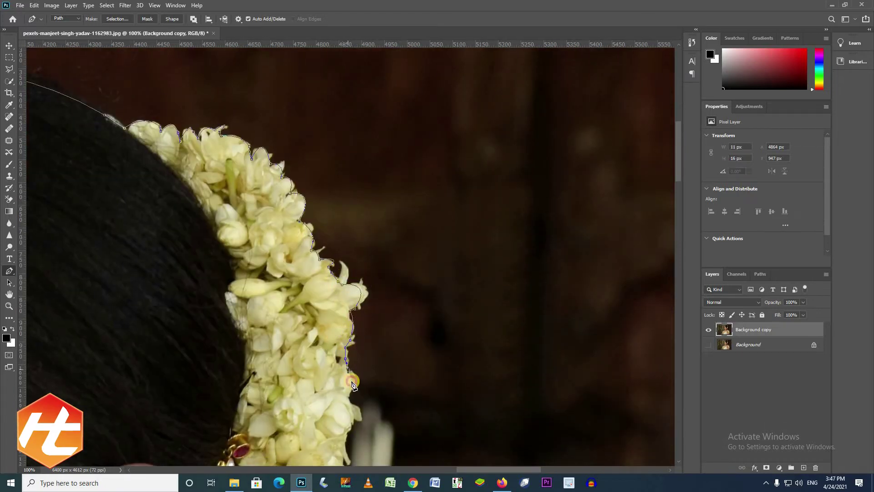
- Trace the path down the garland's middle outer edge and around the bloom just above its dark gap
click(353, 390)
click(348, 397)
drag(346, 409, 349, 255)
click(352, 265)
drag(336, 342, 332, 360)
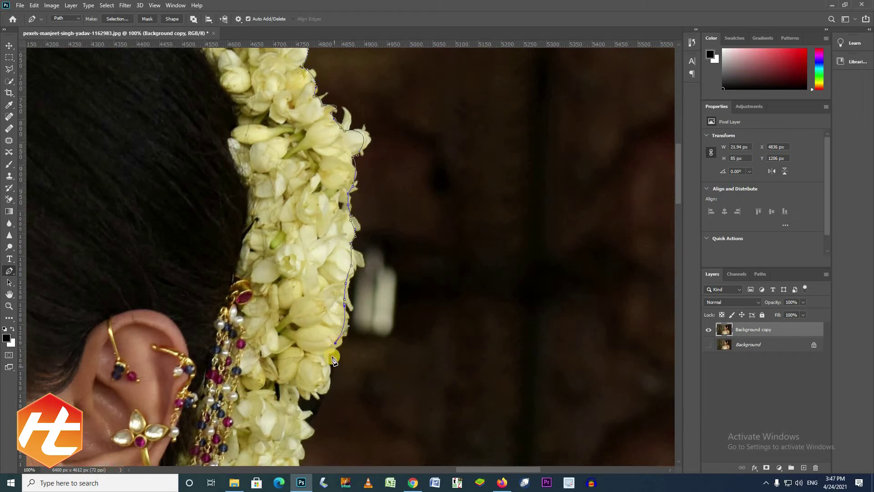
click(327, 378)
click(322, 395)
drag(300, 393, 363, 148)
alt+click(300, 393)
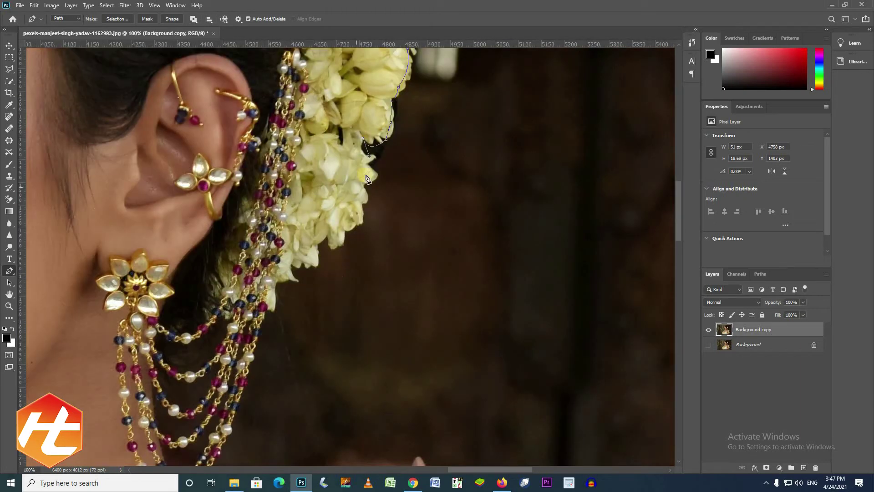
- Continue the path from the dark gap around the outer petals of the garland's lower flower cluster
click(360, 148)
click(364, 152)
click(365, 185)
click(365, 199)
click(364, 207)
click(362, 217)
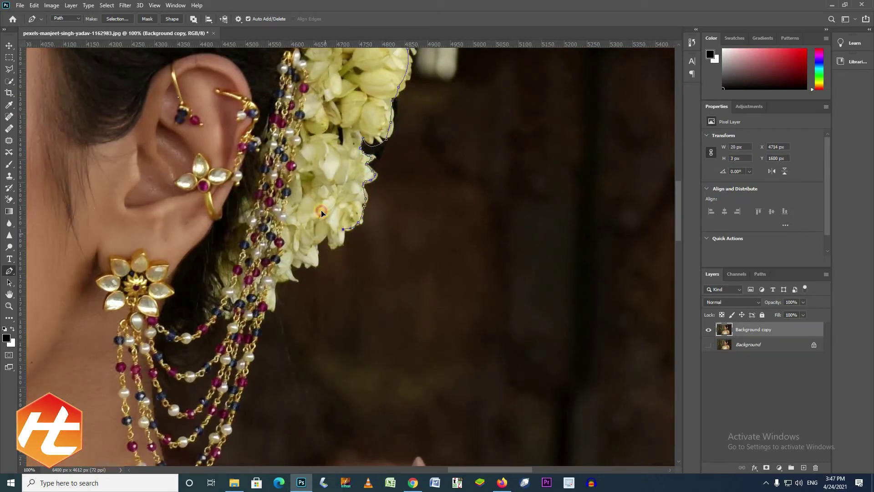
- Trace the individual petal tips along the underside of the garland's lower flower cluster
drag(325, 234, 320, 208)
alt+click(325, 234)
click(318, 244)
drag(301, 262, 301, 287)
alt+click(301, 263)
click(291, 263)
alt+click(294, 278)
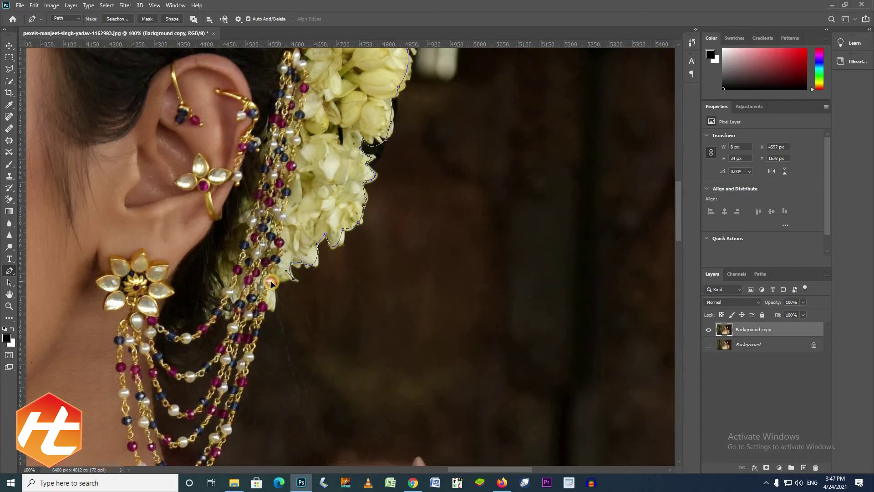
- Trace around the garland's last petal and down the outer edge of the beaded ear chains to their lowest bead
click(274, 287)
click(266, 312)
drag(246, 412, 244, 348)
click(255, 324)
click(253, 331)
alt+click(248, 343)
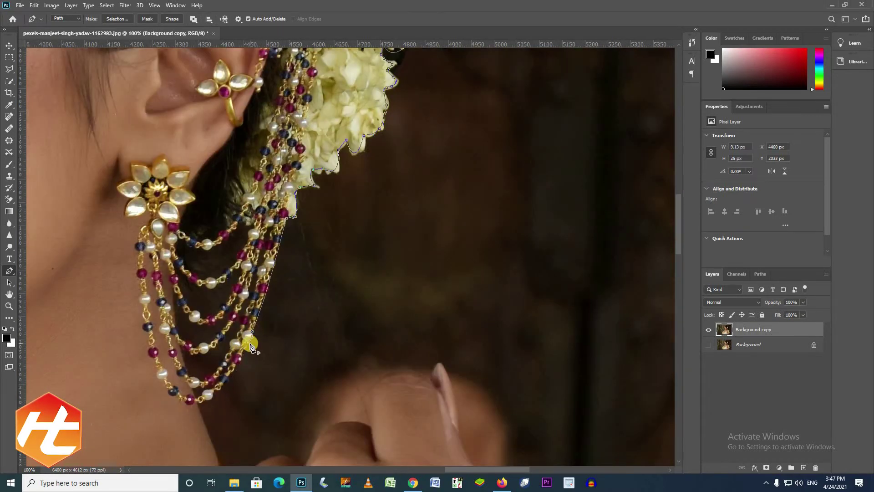
drag(198, 403, 158, 411)
alt+click(197, 403)
- Trace the path down the neck edge to the raised hand and over the first two knuckles
scroll(238, 403, down, 2)
drag(238, 403, 254, 276)
scroll(254, 276, up, 2)
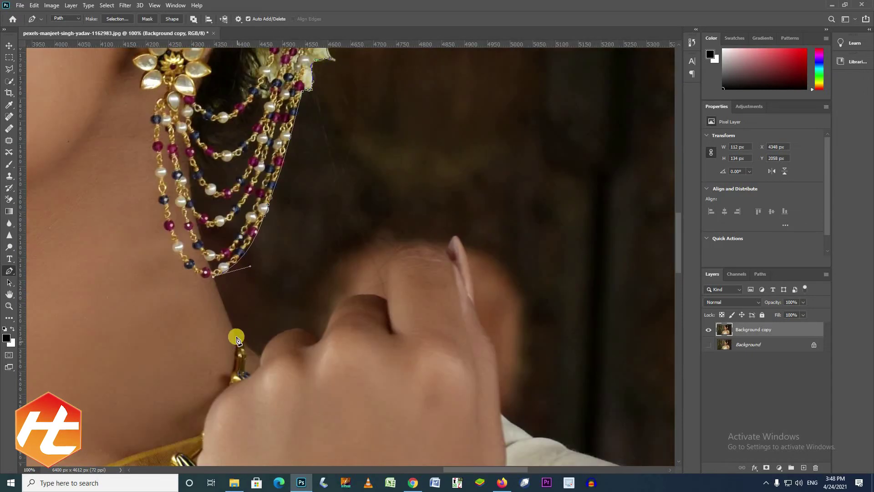
click(244, 345)
click(260, 355)
drag(315, 334, 348, 355)
drag(382, 296, 430, 307)
alt+click(383, 297)
click(387, 300)
- Trace the path over the highest knuckle of the raised hand to the tip of the fingernail
scroll(422, 268, down, 1)
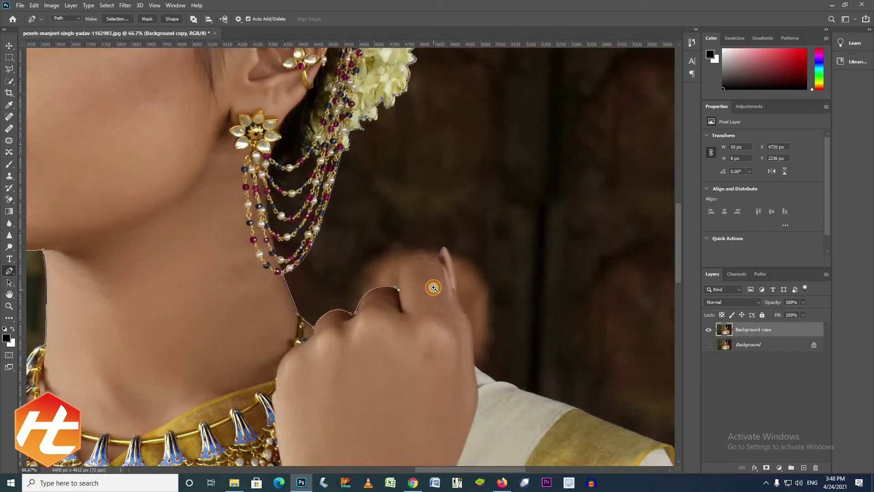
ctrl+click(434, 288)
drag(387, 242, 469, 263)
alt+click(387, 243)
alt+click(439, 240)
drag(453, 230, 457, 241)
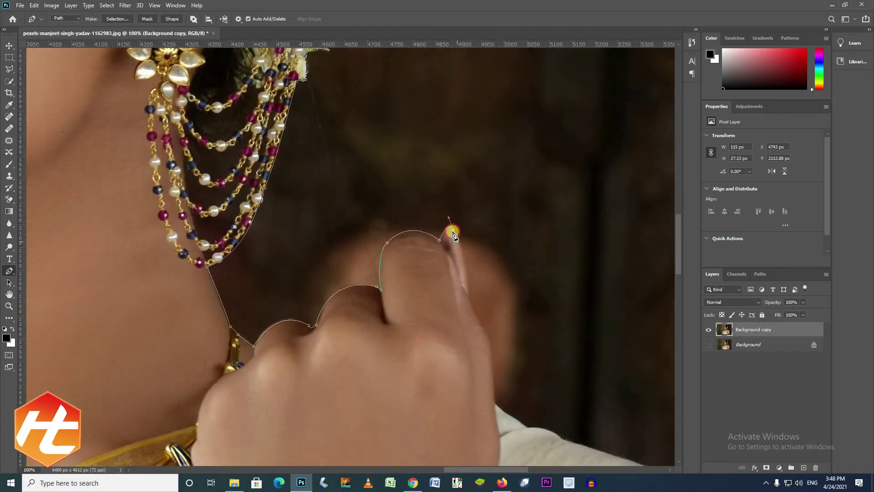
alt+click(453, 229)
- Trace the path down the outer side of the hand to where it meets the saree on the shoulder
drag(468, 295, 434, 287)
alt+click(468, 294)
scroll(487, 336, down, 1)
alt+click(484, 332)
alt+click(491, 359)
click(494, 380)
scroll(493, 385, down, 1)
scroll(396, 275, up, 1)
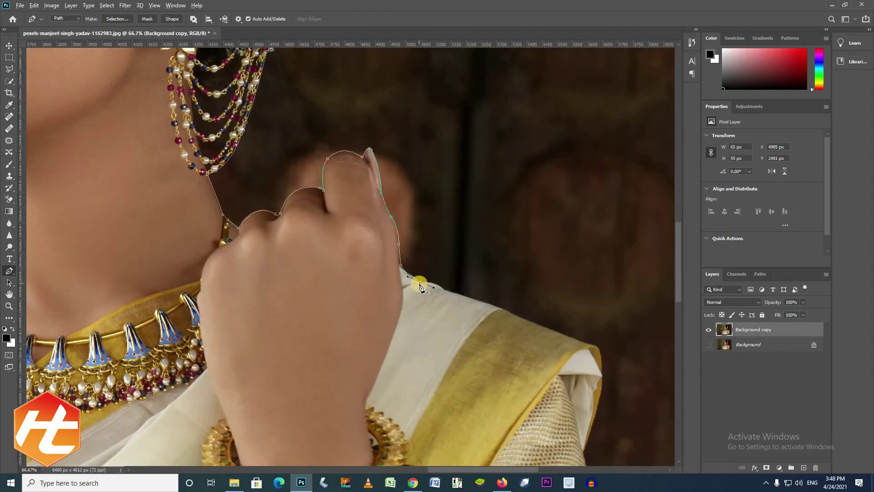
- Trace the path along the saree's shoulder line and around its hanging fold down to the blouse sleeve
alt+click(421, 283)
click(444, 290)
click(498, 308)
click(557, 331)
click(580, 341)
drag(602, 365, 574, 293)
alt+click(601, 366)
click(600, 390)
scroll(600, 392, down, 1)
click(563, 335)
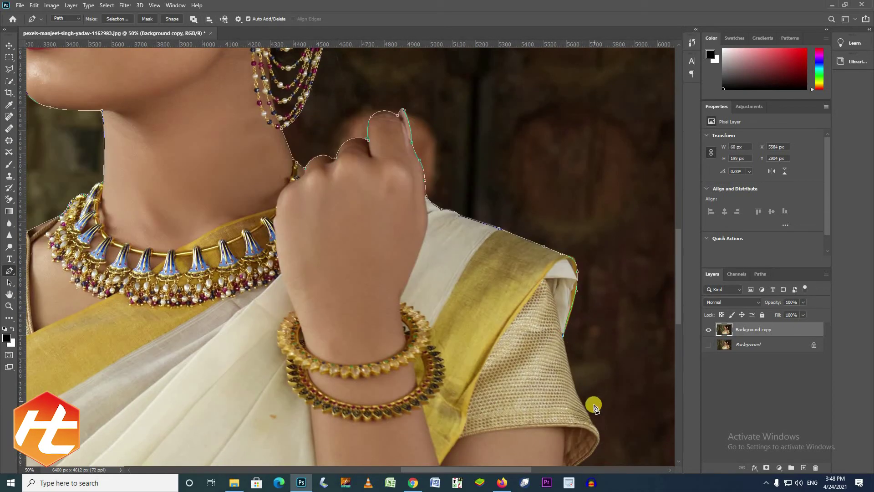
- Trace the blouse sleeve's outer edge and around its hem back to the upper arm
drag(590, 416, 537, 342)
alt+click(590, 416)
drag(540, 375, 495, 296)
alt+click(540, 374)
click(523, 392)
click(511, 402)
click(508, 404)
- Trace the path down the outer arm, past the armlet, to the bottom edge of the photo
drag(493, 340, 470, 272)
alt+click(494, 340)
alt+click(496, 390)
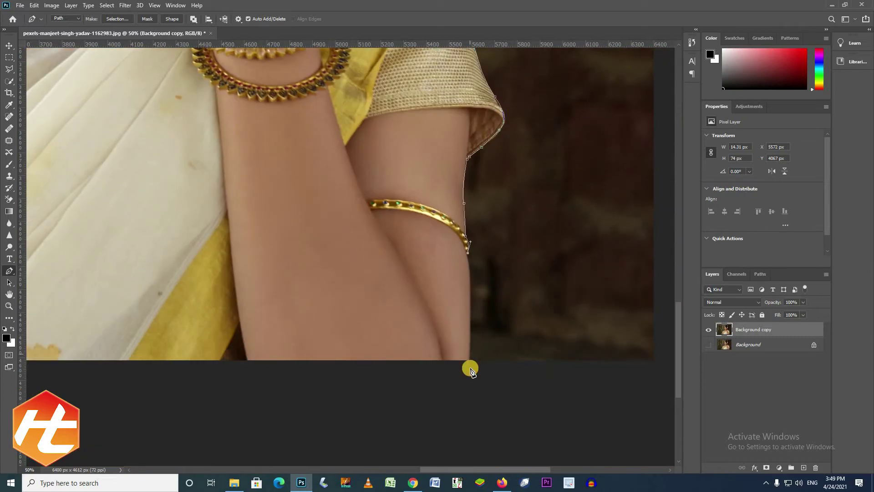
drag(470, 364, 465, 390)
alt+click(470, 364)
- Carry the path just below the photo's bottom edge to the saree's opposite lower corner
click(172, 376)
drag(84, 377, 586, 391)
key(ctrl+minus)
ctrl+click(278, 386)
click(302, 378)
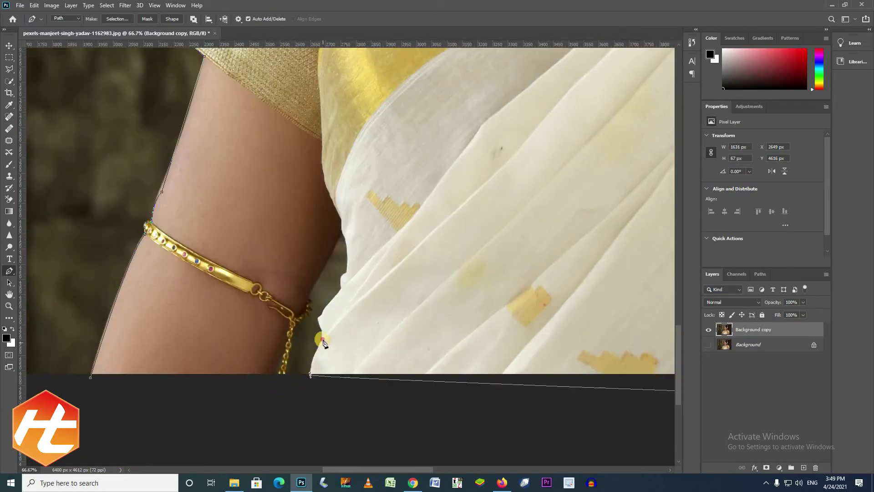
- Trace the gap beside the saree, up the fabric edge to the underarm and down the inner arm to the armlet clasp
drag(323, 336, 323, 331)
drag(340, 290, 346, 277)
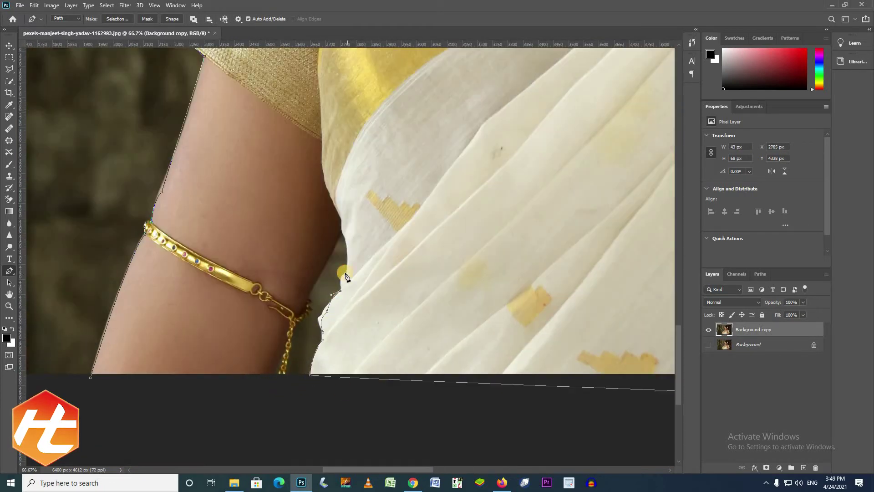
click(341, 230)
click(307, 297)
drag(296, 322, 273, 333)
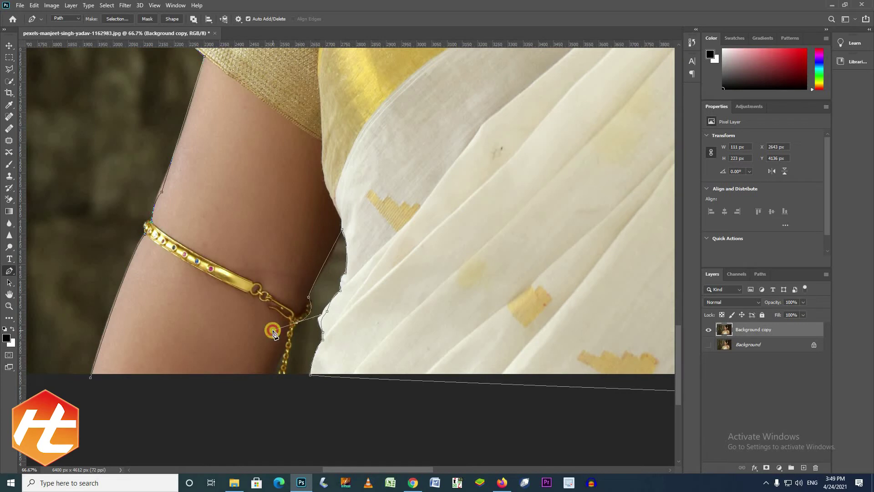
alt+click(297, 322)
- Trace around the armlet's hanging chain and close the path below the arm at its starting point
drag(283, 377, 280, 393)
click(279, 376)
click(283, 356)
click(272, 378)
click(74, 394)
click(90, 377)
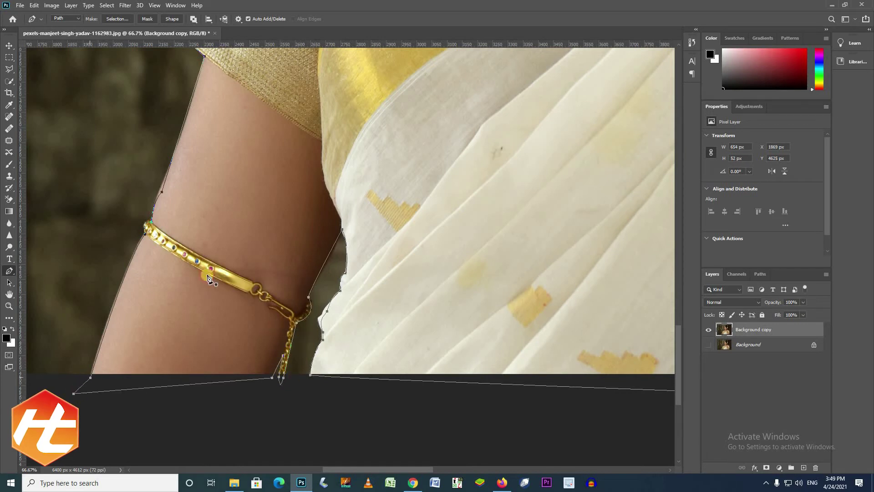
- Convert the closed path into a new selection with a 0.5-pixel feather and copy the woman onto her own layer
right_click(231, 245)
click(241, 287)
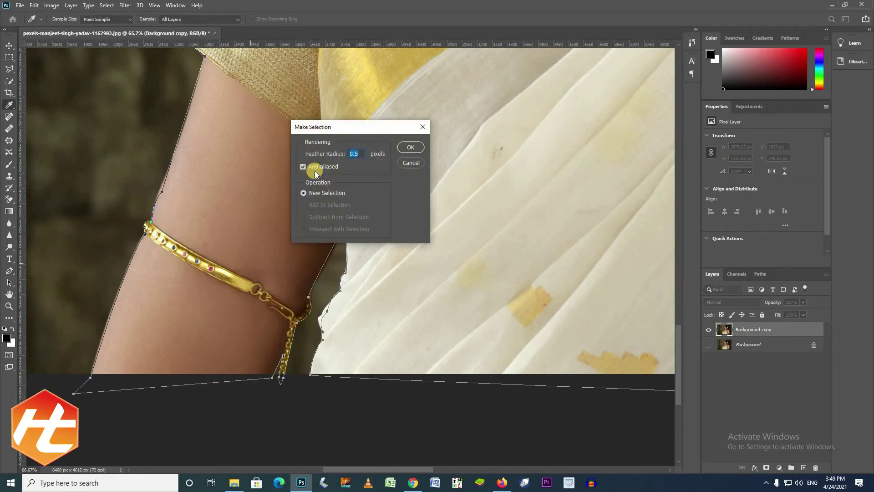
click(405, 147)
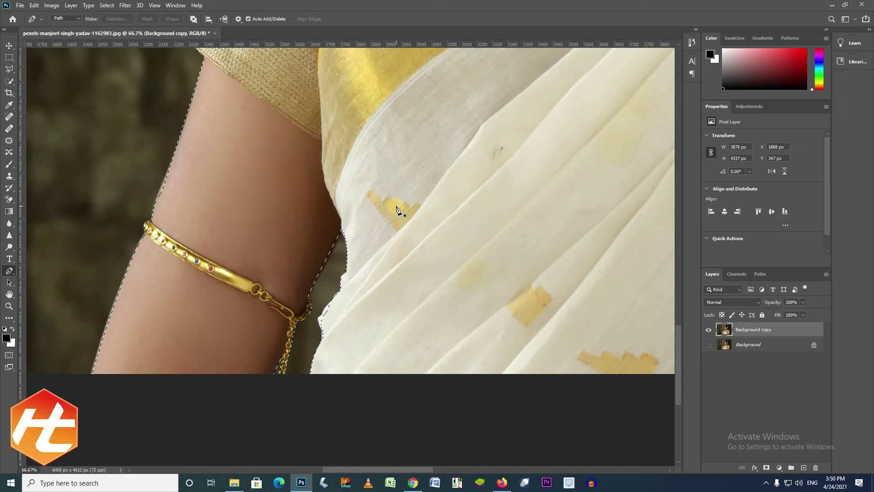
key(ctrl+j)
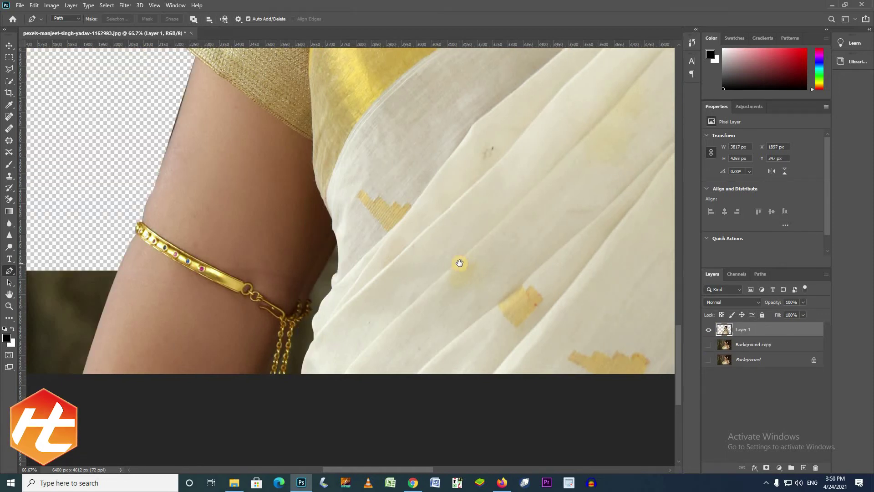
- Bring the blurred string-light background (Layer 2) from Untitled-1 into the portrait document, beneath the cut-out woman
alt+click(460, 264)
alt+click(460, 264)
alt+click(459, 263)
alt+click(460, 263)
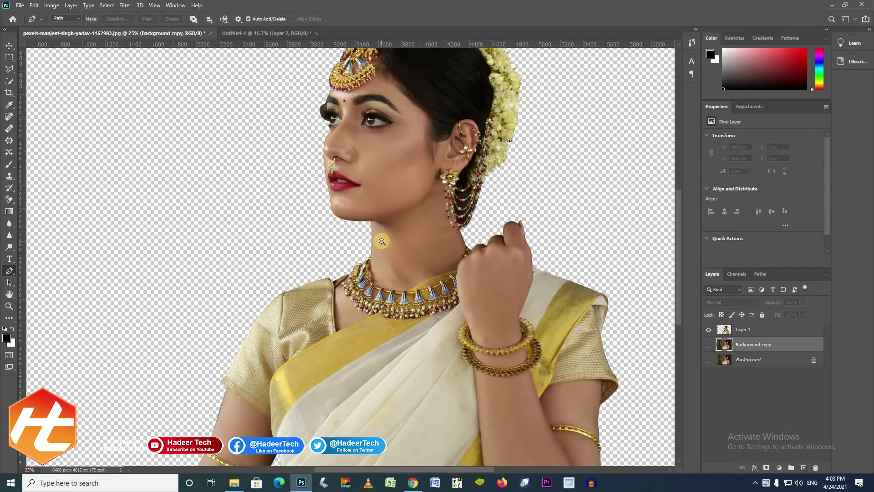
key(ctrl+minus)
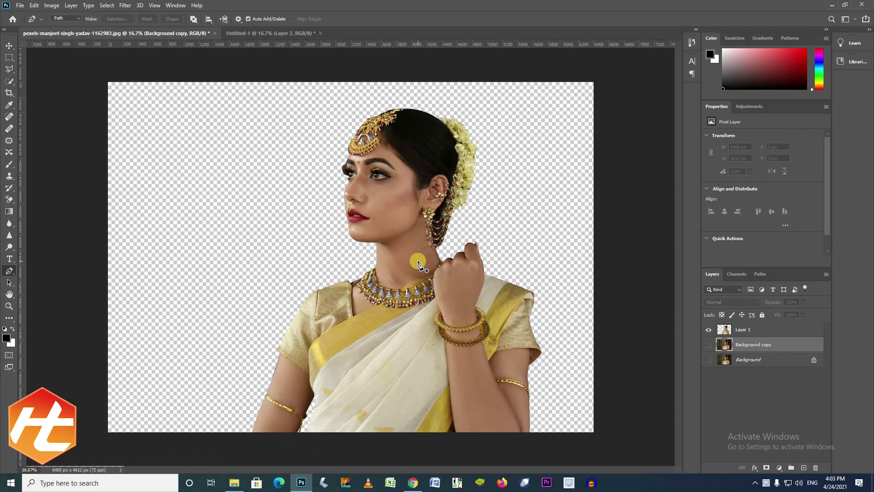
click(255, 35)
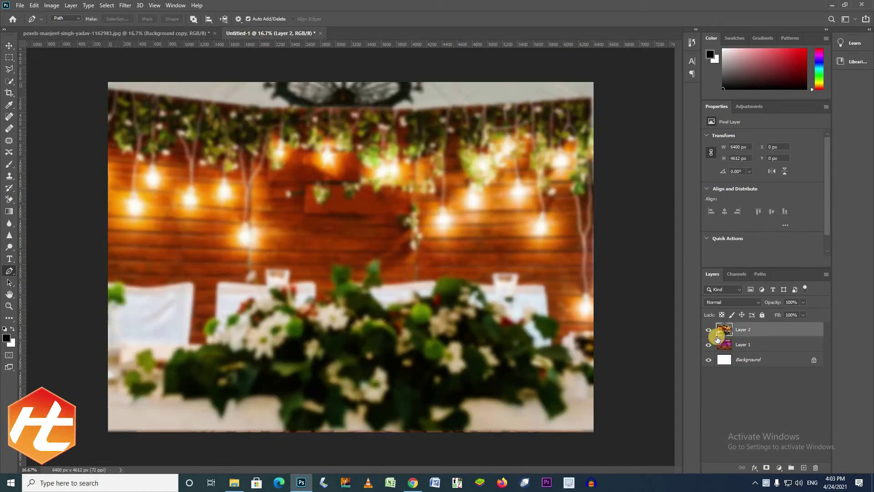
drag(727, 334, 331, 262)
key(v)
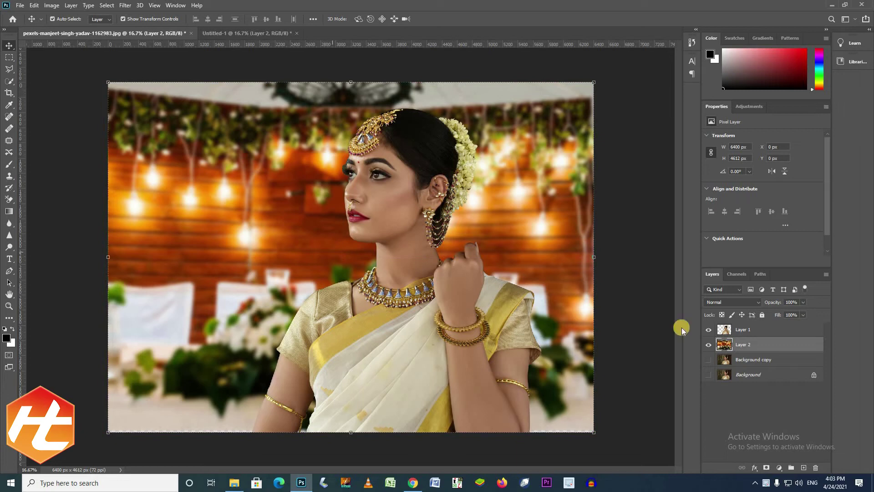
- Select the cut-out woman on Layer 1 and brighten her with Levels, setting the white input level to 230
click(729, 330)
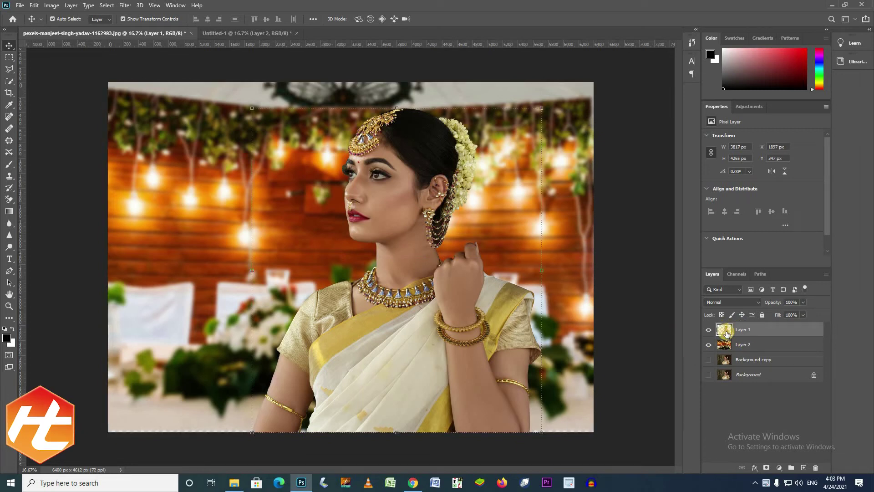
ctrl+click(727, 333)
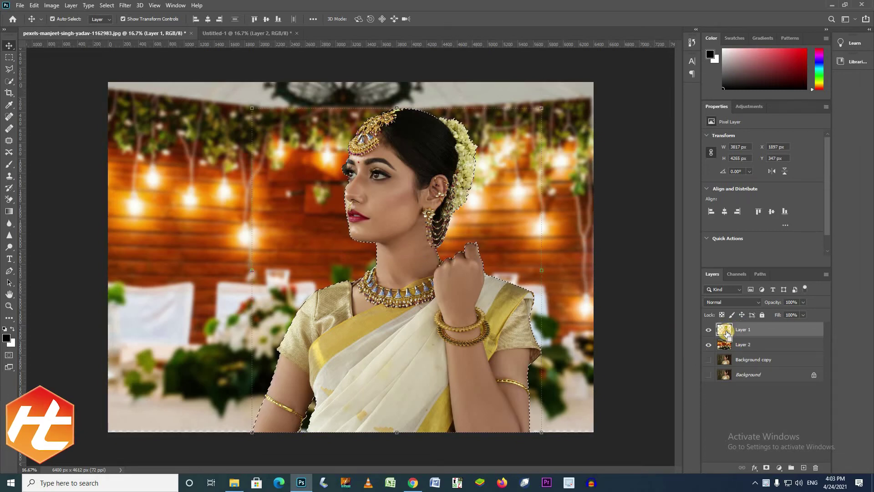
key(ctrl+l)
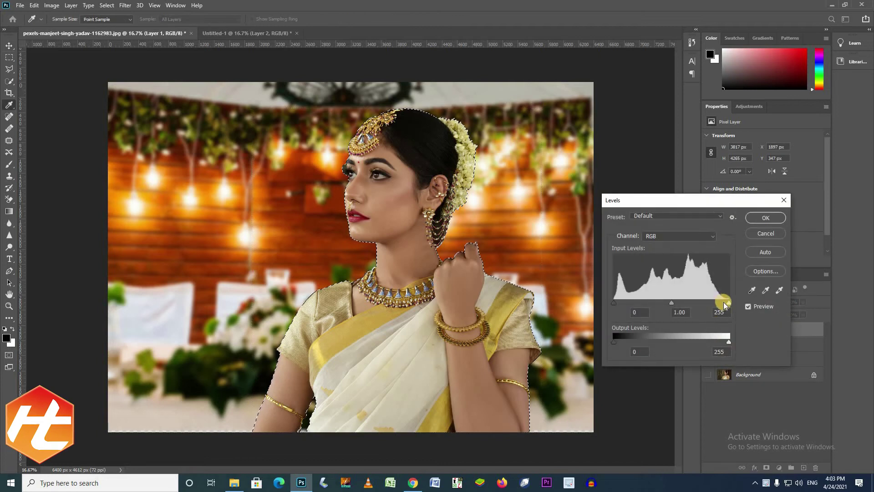
drag(727, 304, 722, 304)
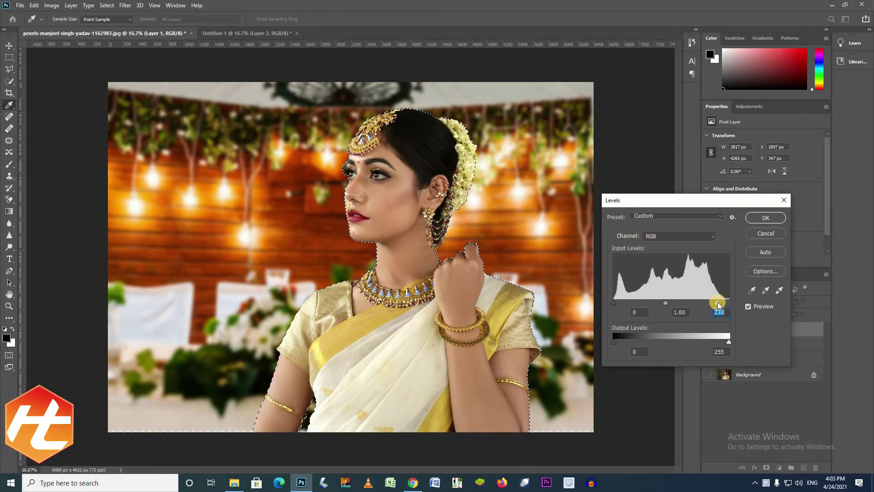
key(Return)
- Lighten the flower garland with the Dodge tool, using a 250-pixel brush on midtones at 50% exposure
ctrl+click(482, 176)
ctrl+click(477, 176)
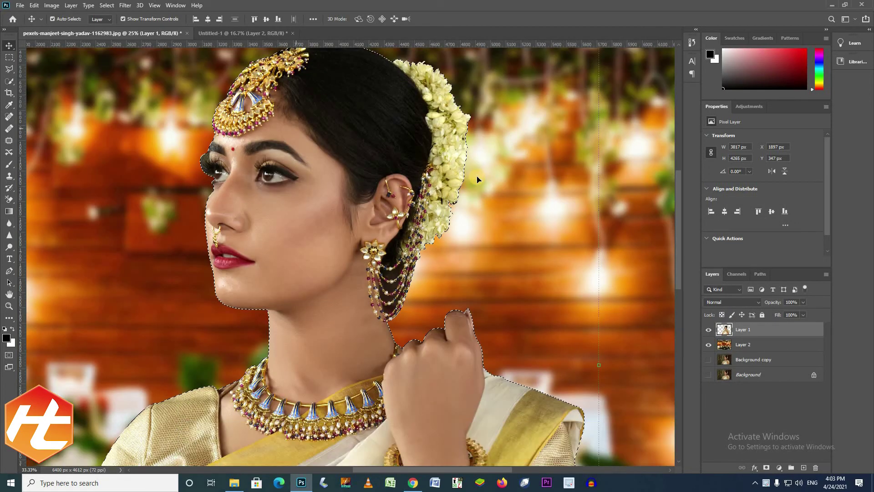
ctrl+click(478, 177)
ctrl+click(478, 176)
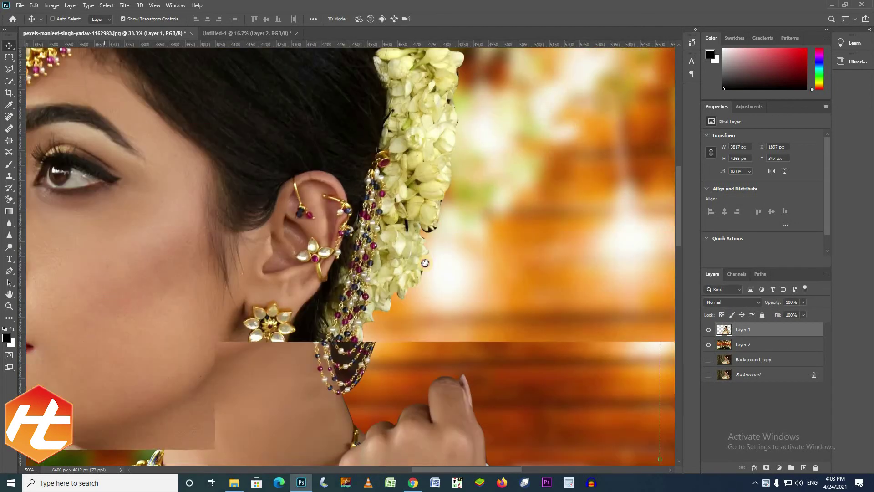
drag(395, 93, 372, 209)
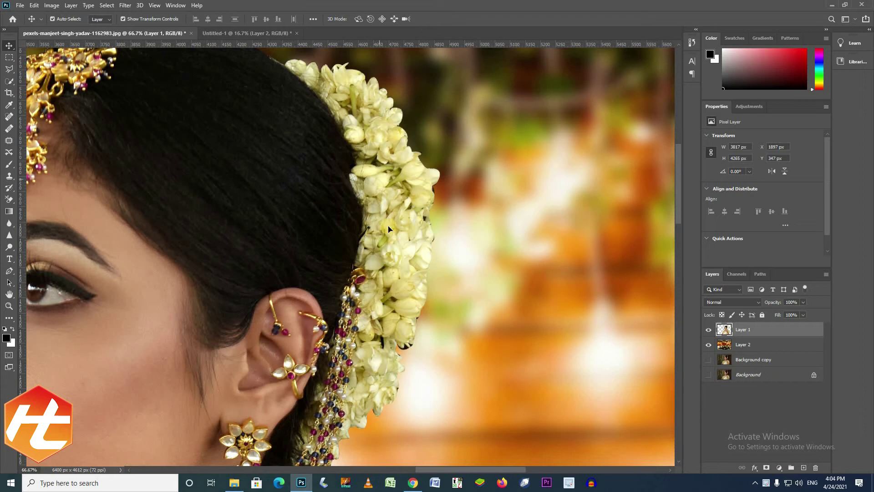
click(9, 250)
click(31, 249)
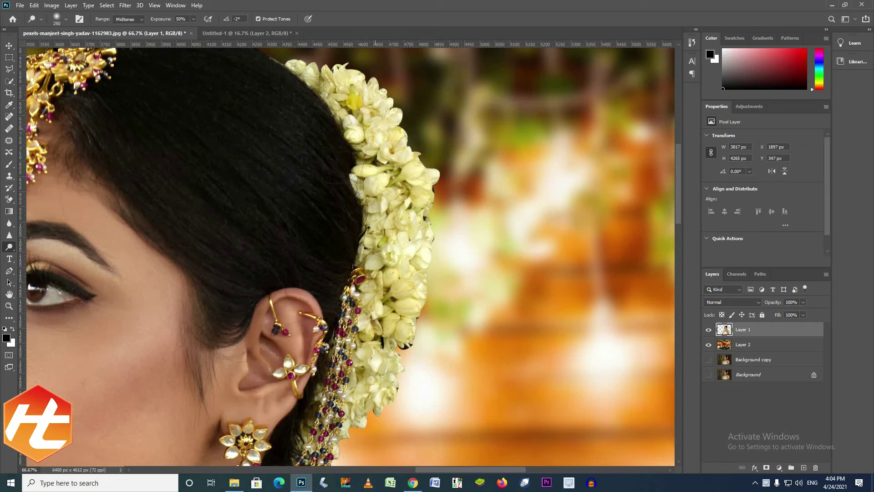
mouse_move(403, 187)
mouse_down()
mouse_move(395, 210)
mouse_move(408, 208)
mouse_move(383, 240)
mouse_move(391, 350)
mouse_move(376, 364)
mouse_up()
drag(405, 225, 425, 284)
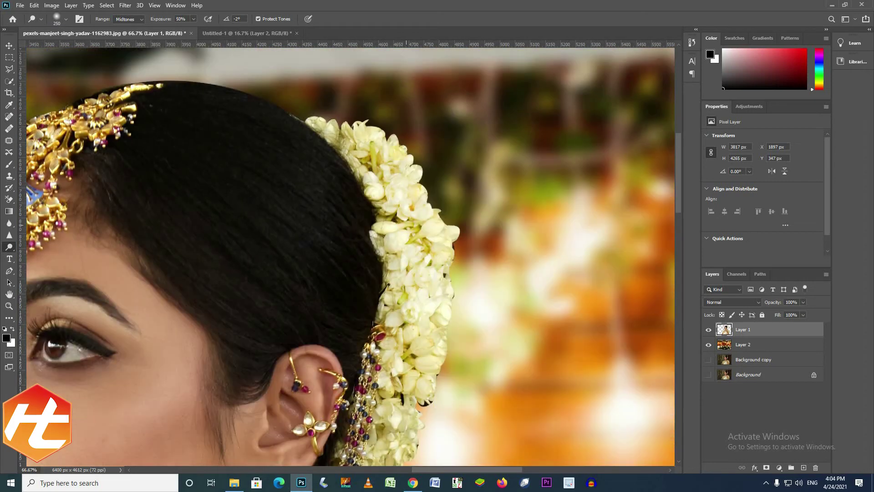
- Reduce the Dodge brush to 100 pixels and lighten the garland's edge along the hair and its lower flowers
key(bracketleft)
mouse_move(311, 119)
mouse_down()
mouse_move(363, 139)
mouse_move(345, 127)
mouse_move(360, 120)
mouse_move(350, 138)
mouse_move(377, 204)
mouse_move(371, 184)
mouse_move(405, 186)
mouse_move(408, 176)
mouse_move(405, 197)
mouse_move(383, 221)
mouse_up()
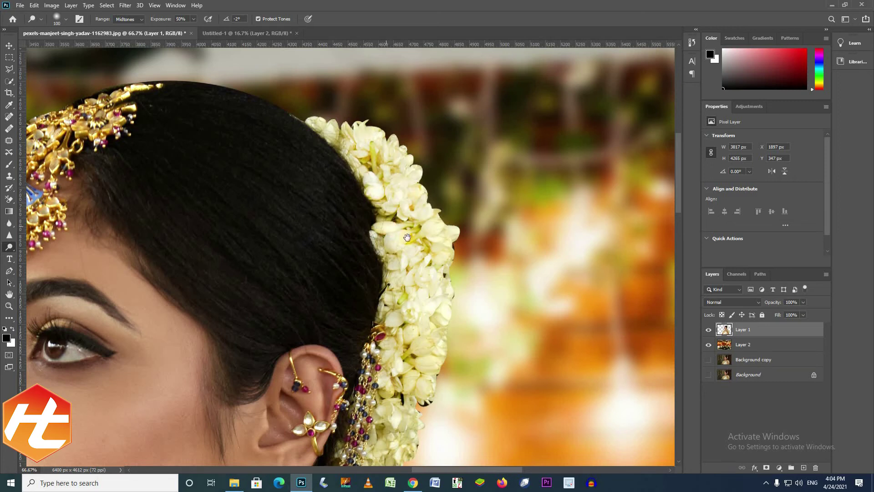
scroll(387, 227, down, 3)
mouse_move(400, 270)
mouse_down()
mouse_move(418, 259)
mouse_move(390, 375)
mouse_up()
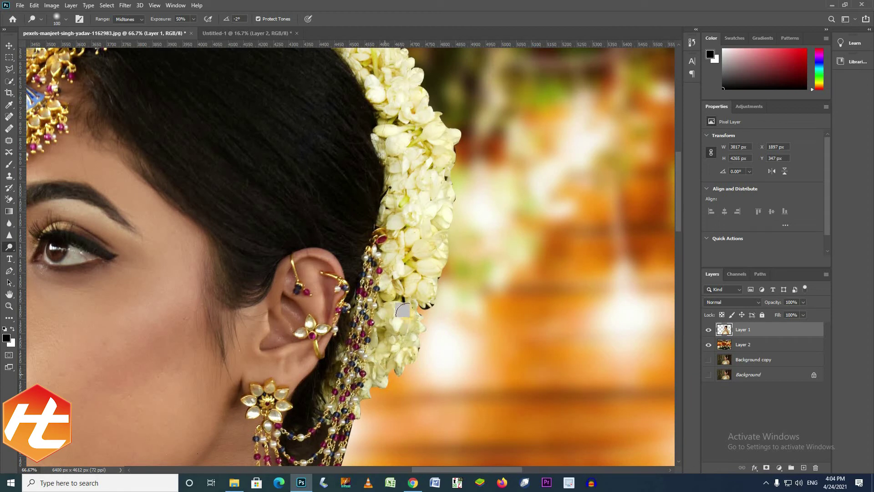
- Reduce the Dodge brush to 20 pixels and lighten the white of the woman's near eye around the iris
alt+click(443, 211)
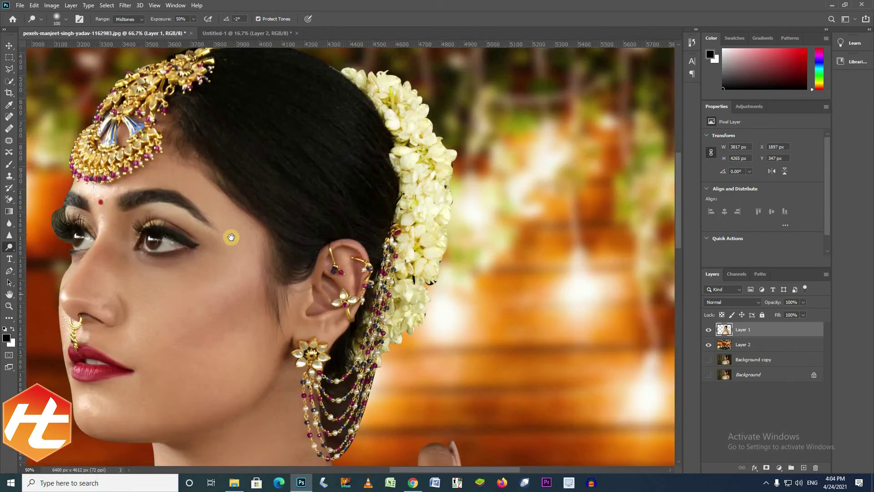
ctrl+click(167, 251)
ctrl+click(173, 250)
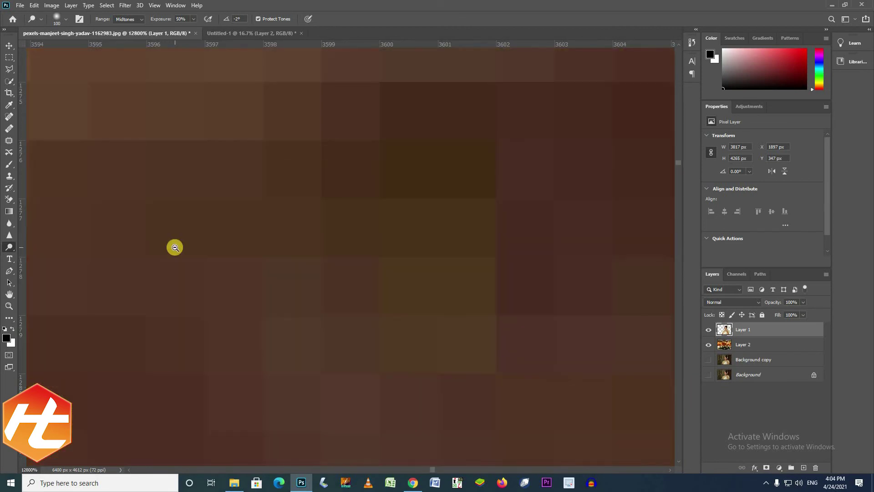
alt+click(175, 247)
alt+click(175, 247)
alt+click(175, 247)
alt+click(174, 247)
alt+click(175, 247)
alt+click(175, 247)
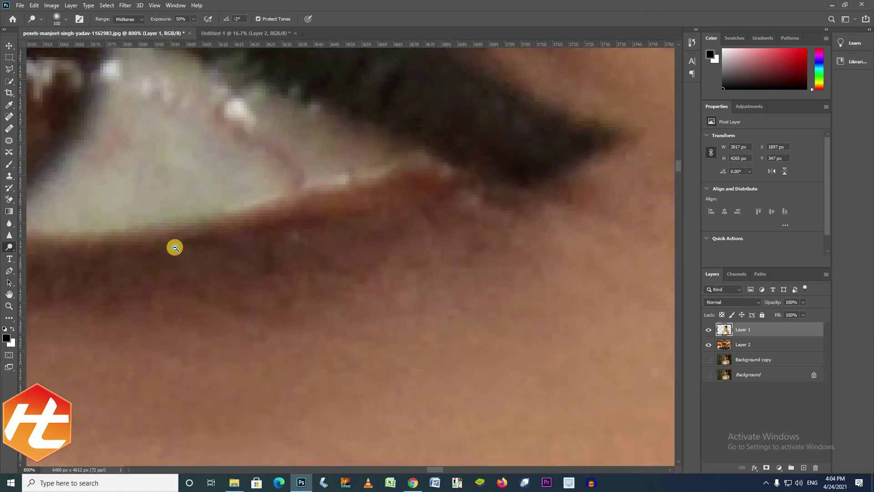
alt+click(175, 247)
alt+click(175, 247)
alt+click(175, 247)
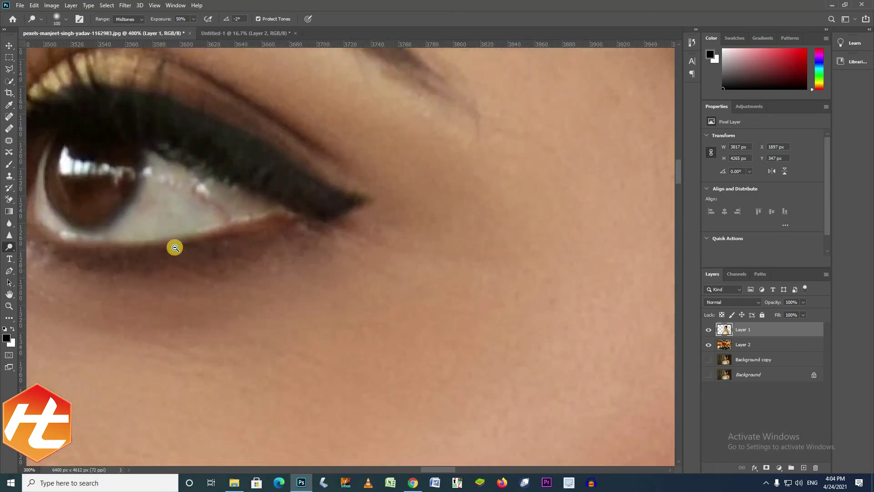
alt+click(174, 248)
alt+click(170, 223)
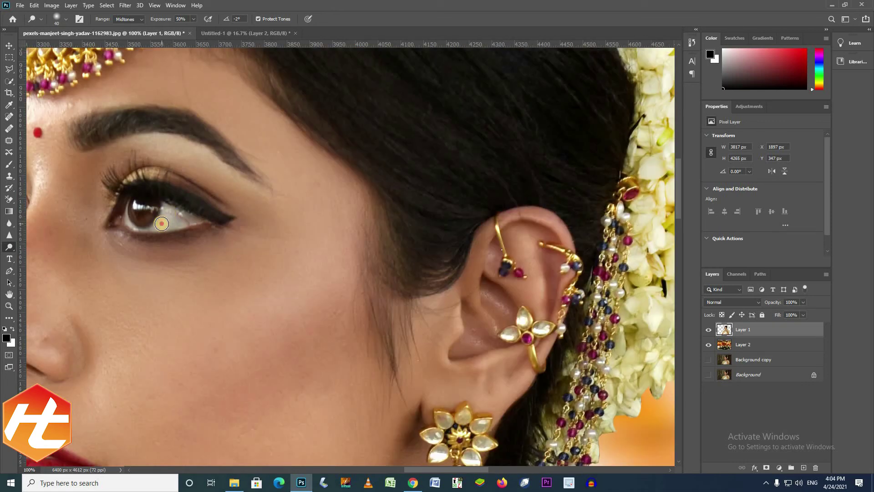
drag(183, 221, 125, 214)
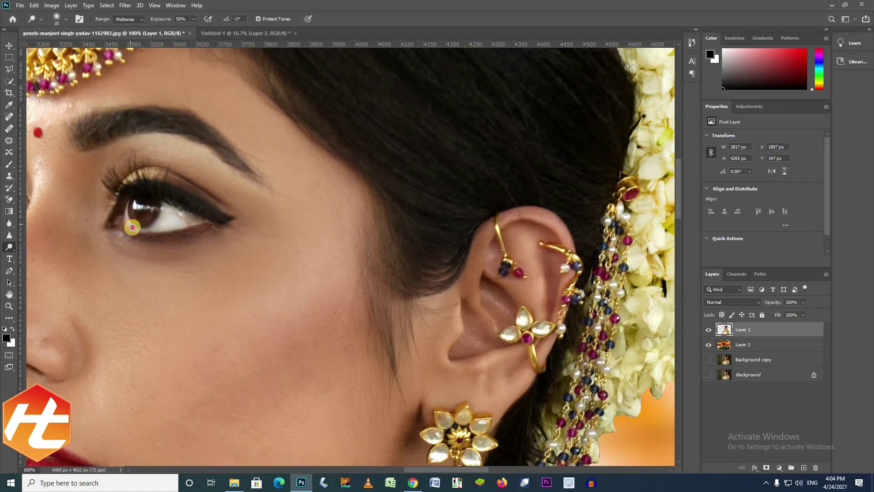
mouse_move(143, 231)
mouse_down()
mouse_move(164, 212)
mouse_move(197, 218)
mouse_move(185, 222)
mouse_up()
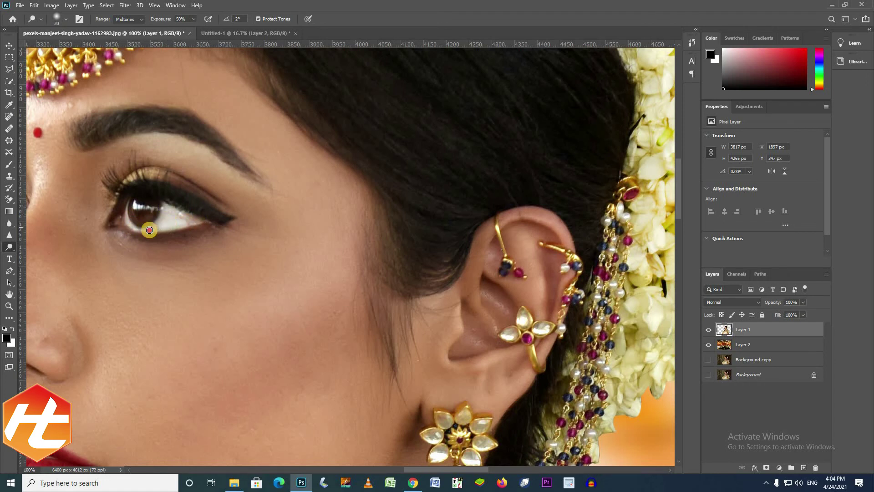
- Hide the blurred string-light background (Layer 2), then show and select the Background copy layer
alt+click(213, 209)
alt+click(213, 209)
alt+click(216, 210)
alt+click(216, 210)
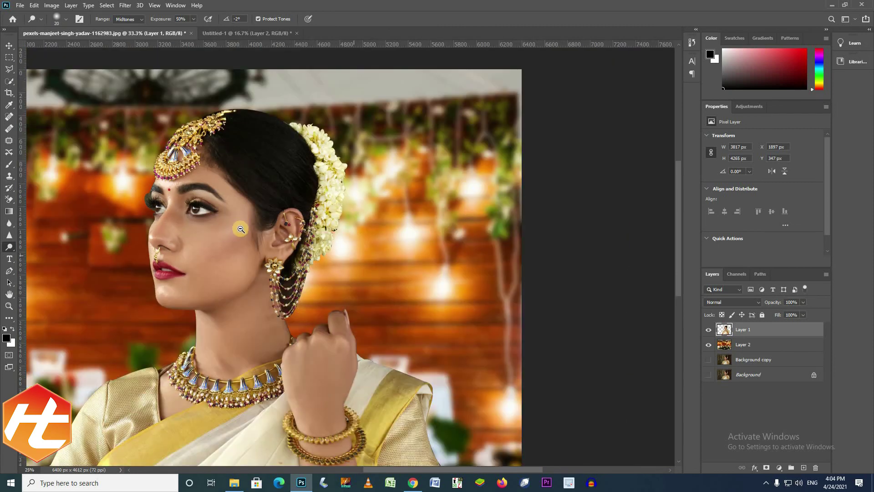
alt+click(218, 214)
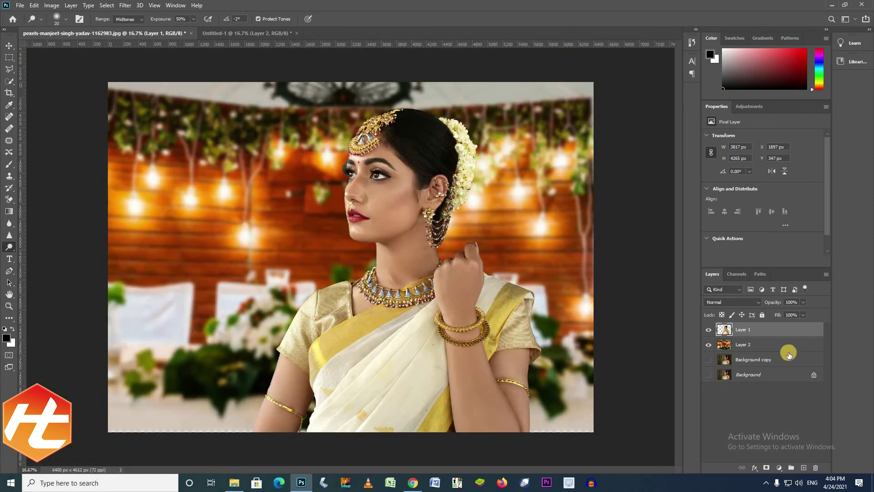
scroll(411, 248, up, 1)
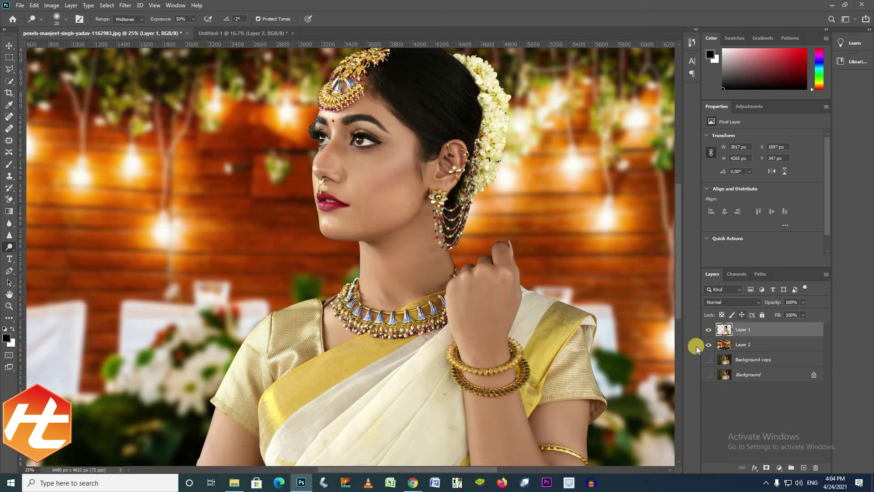
click(708, 345)
ctrl+alt+click(568, 328)
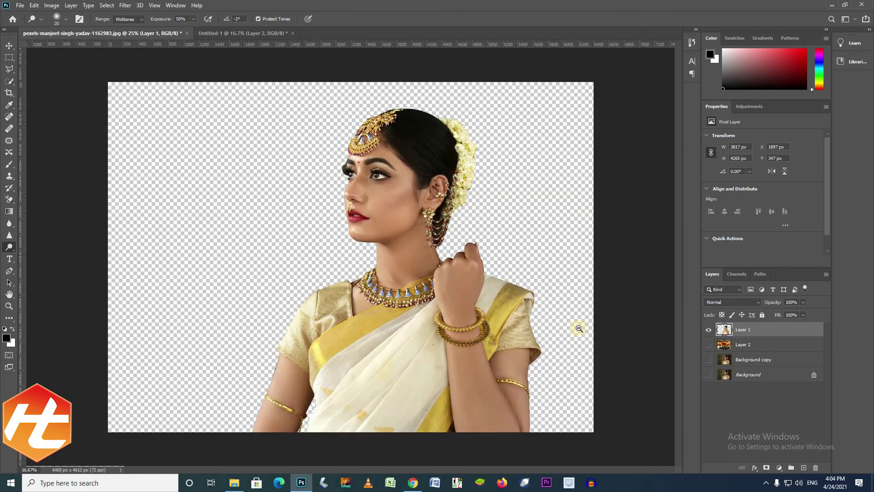
click(708, 360)
click(754, 360)
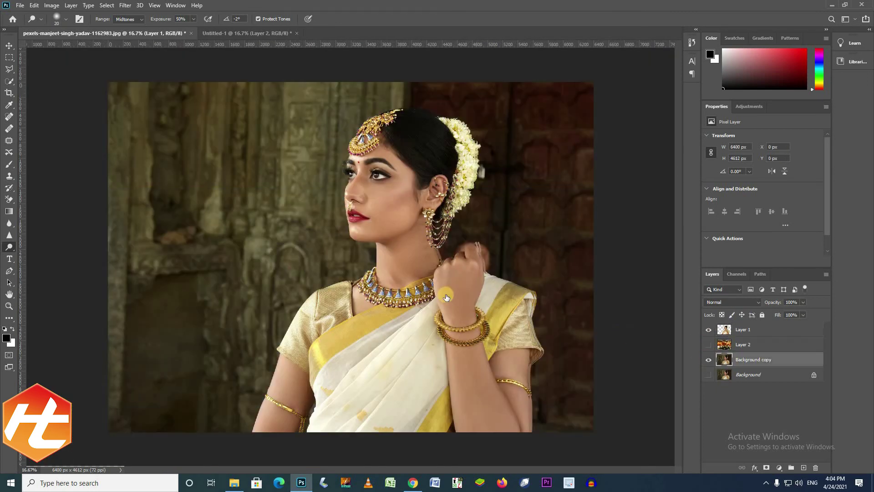
- Move Layer 1 and Background copy together about 2039 px to the left with the Move tool
key(v)
drag(326, 283, 171, 286)
click(485, 297)
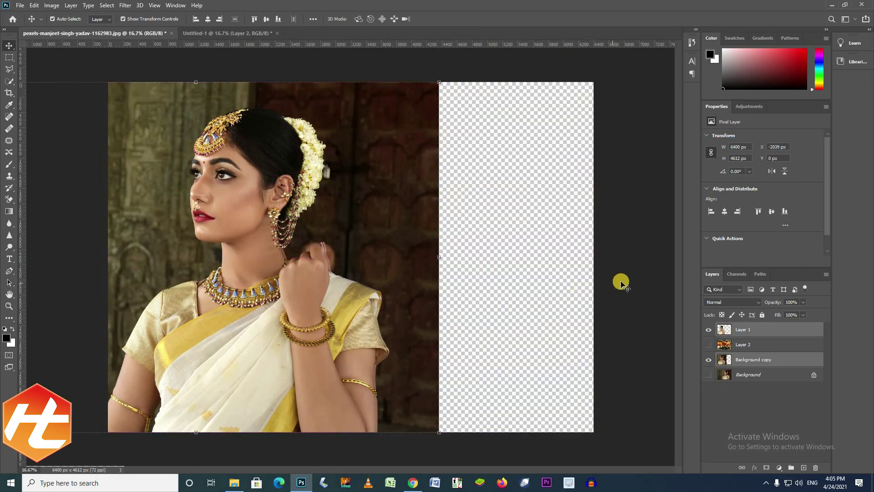
- Move only the cut-out woman on Layer 1 about 3119 px to the right, beside the original portrait, and select Background copy
click(745, 335)
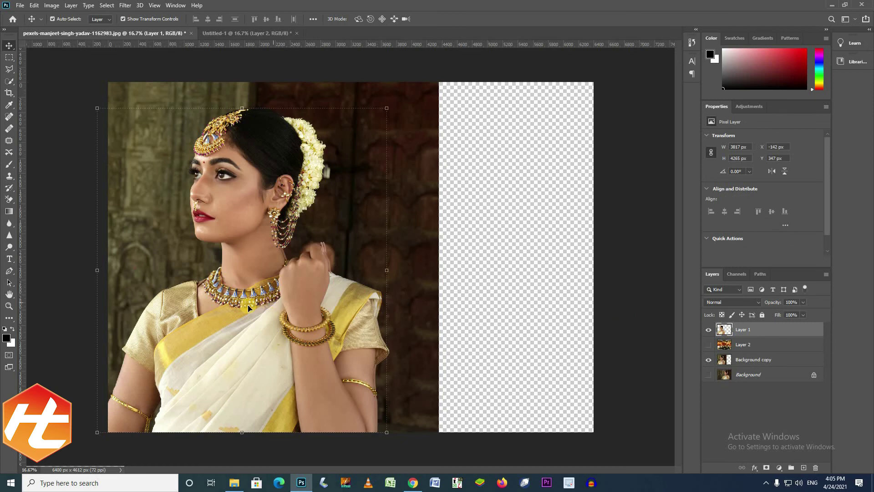
drag(339, 307, 508, 308)
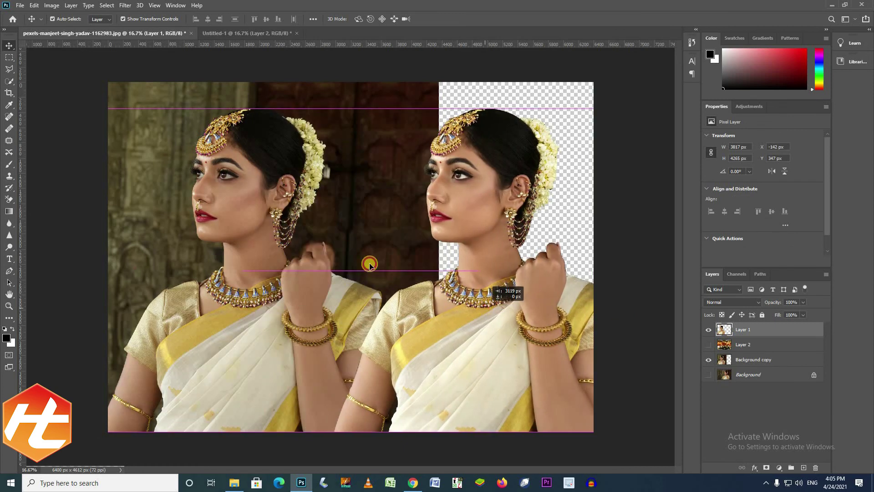
drag(156, 212, 102, 224)
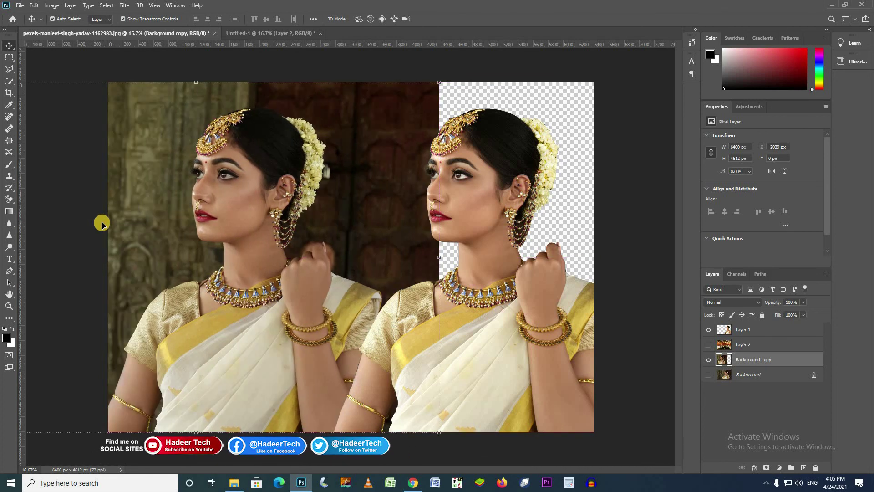